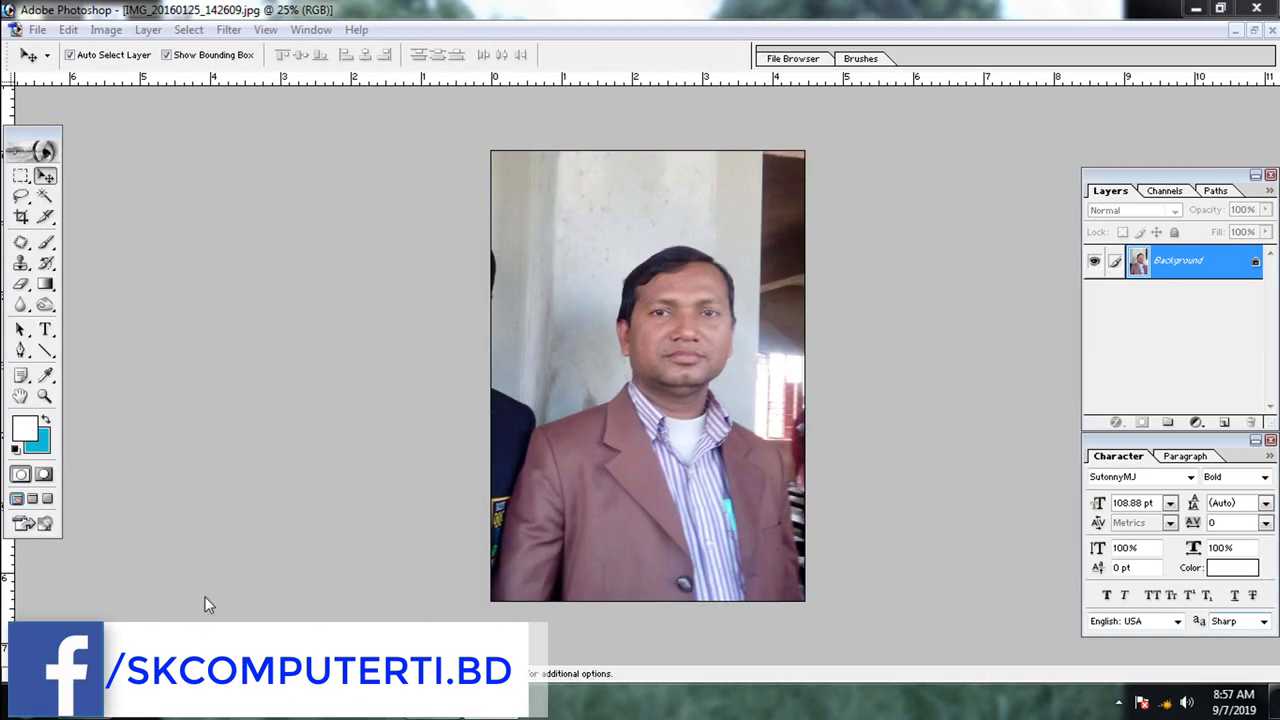
Float and re-maximize the portrait window, then pick the Crop tool at 300 pixels/inch.
left_click(1253, 30)
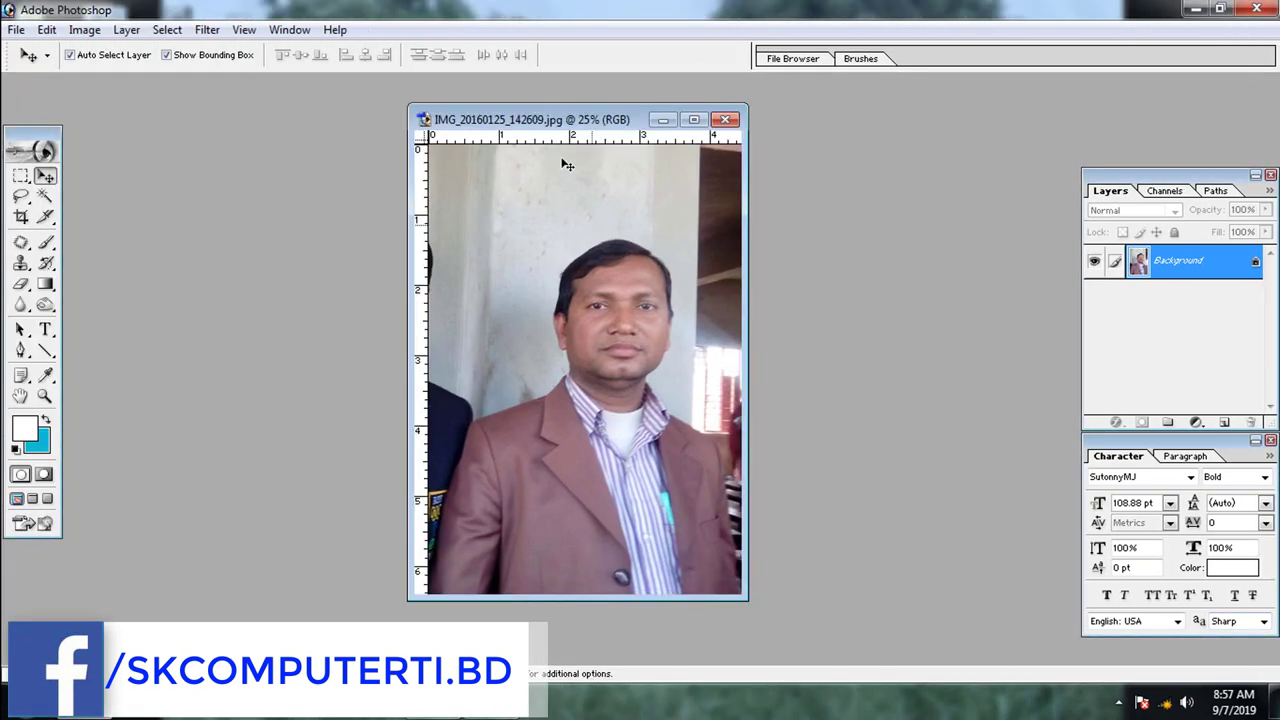
left_click(694, 119)
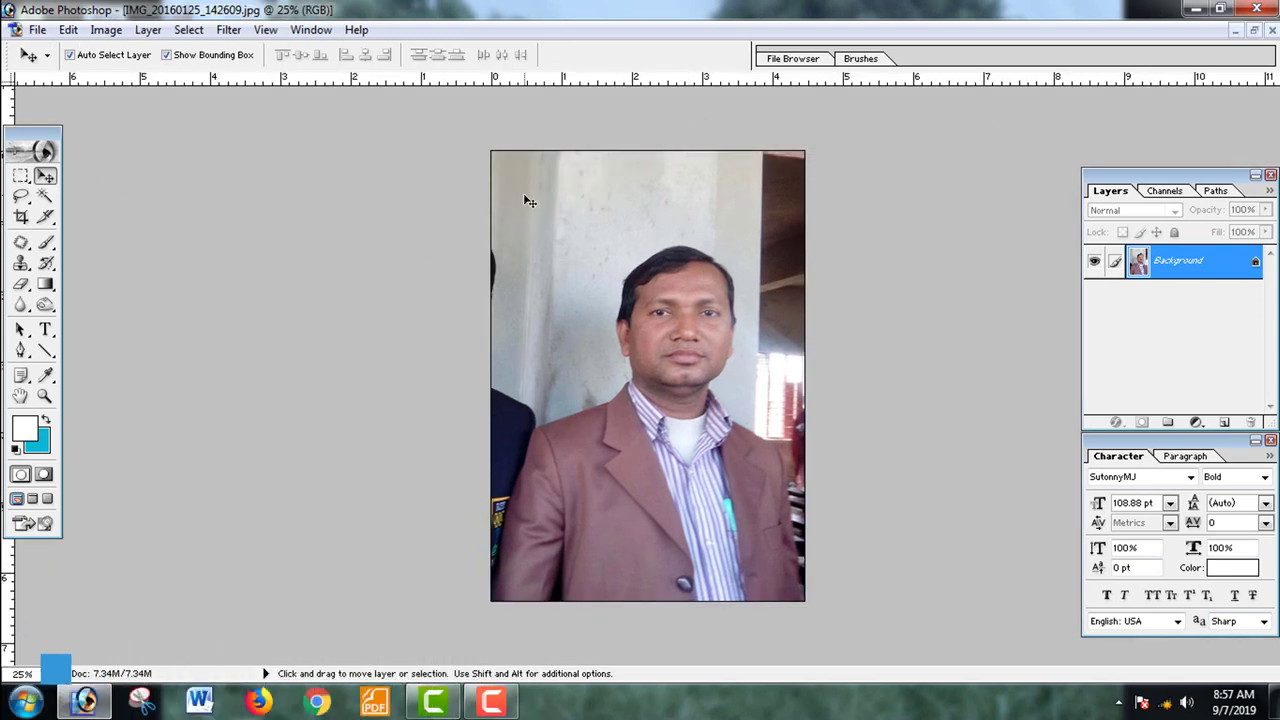
left_click(21, 218)
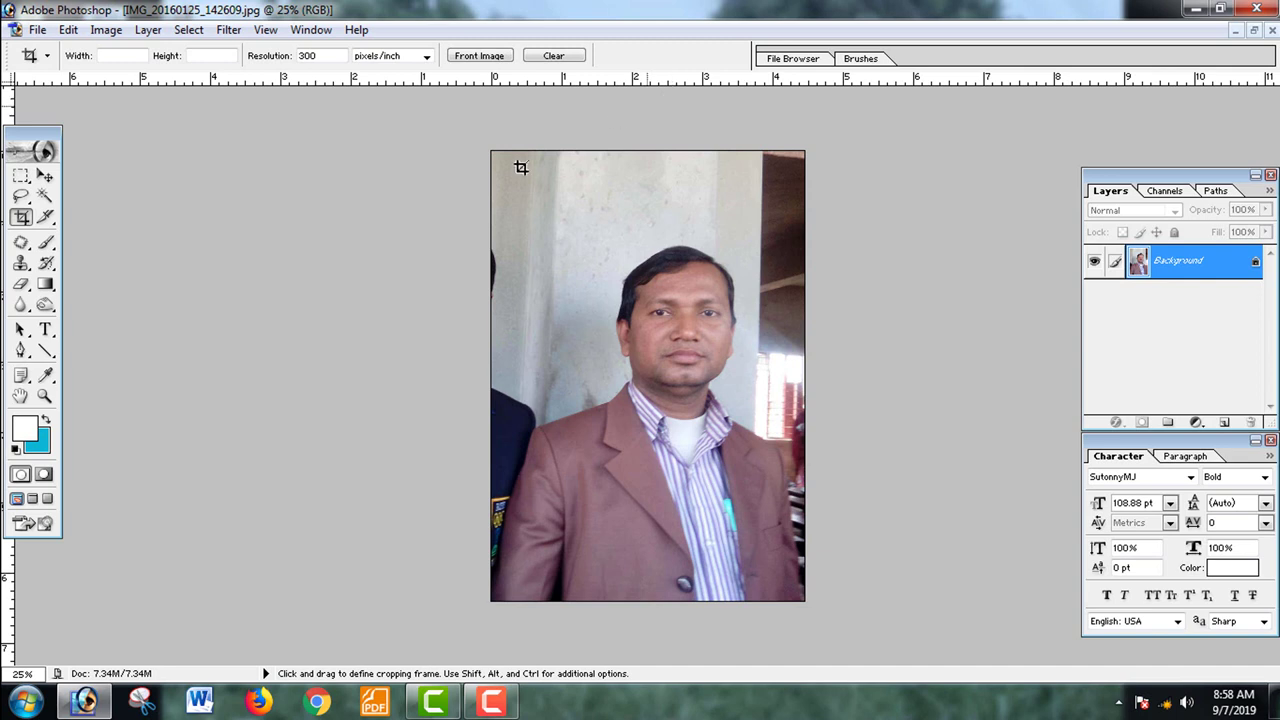
Shift the toolbox slightly right and zoom the portrait to 50%, panning up over the face.
left_click_drag(42, 134, 68, 132)
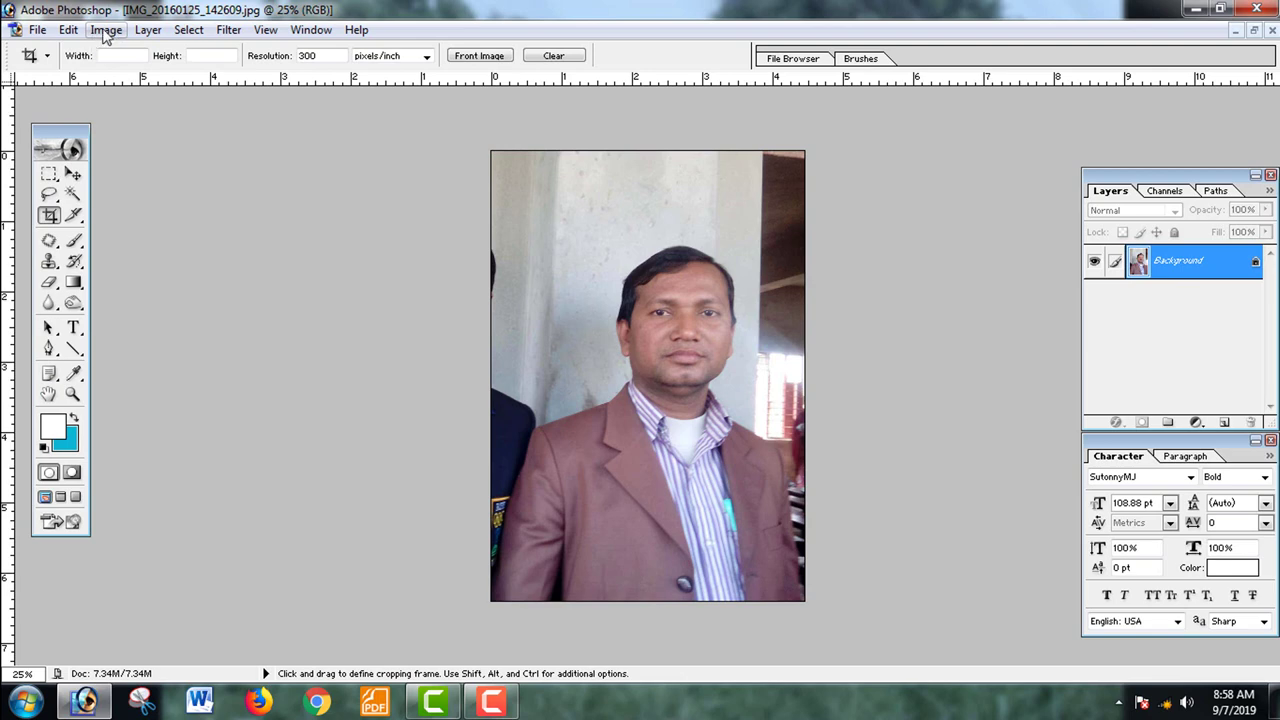
key("ctrl")
left_click(803, 244, "ctrl")
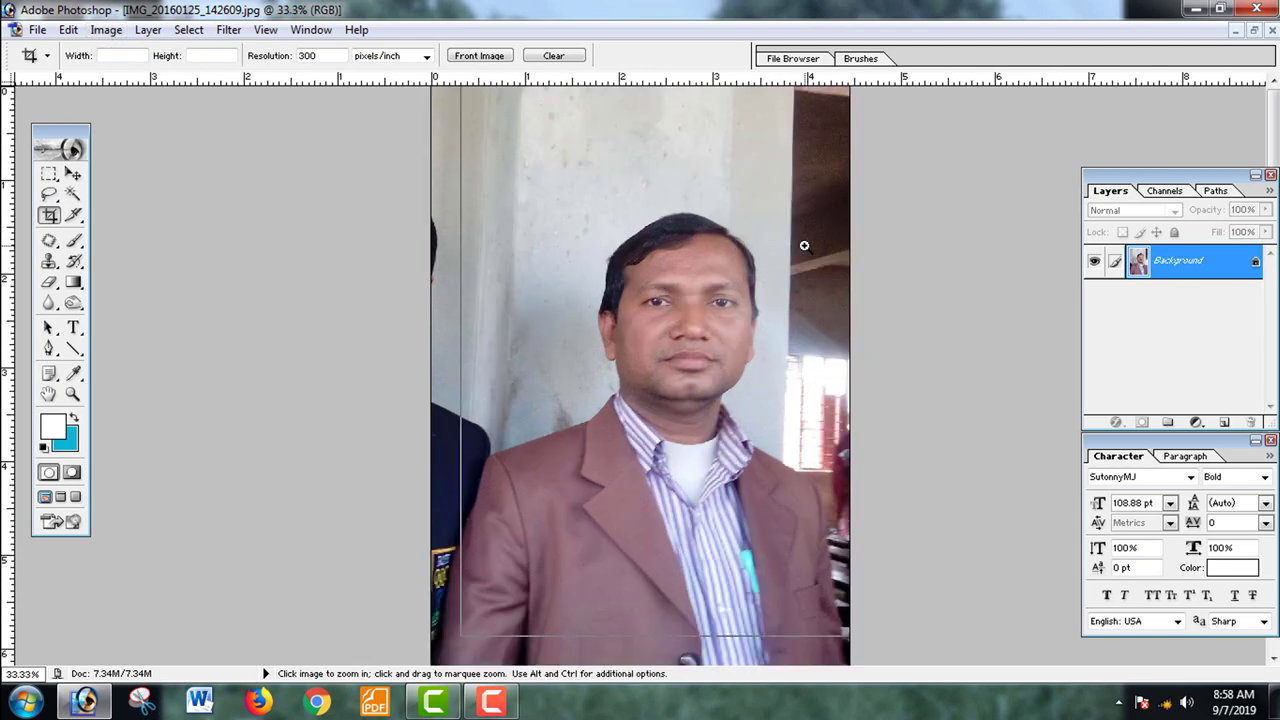
left_click(803, 246, "ctrl")
left_click_drag(786, 443, 788, 316)
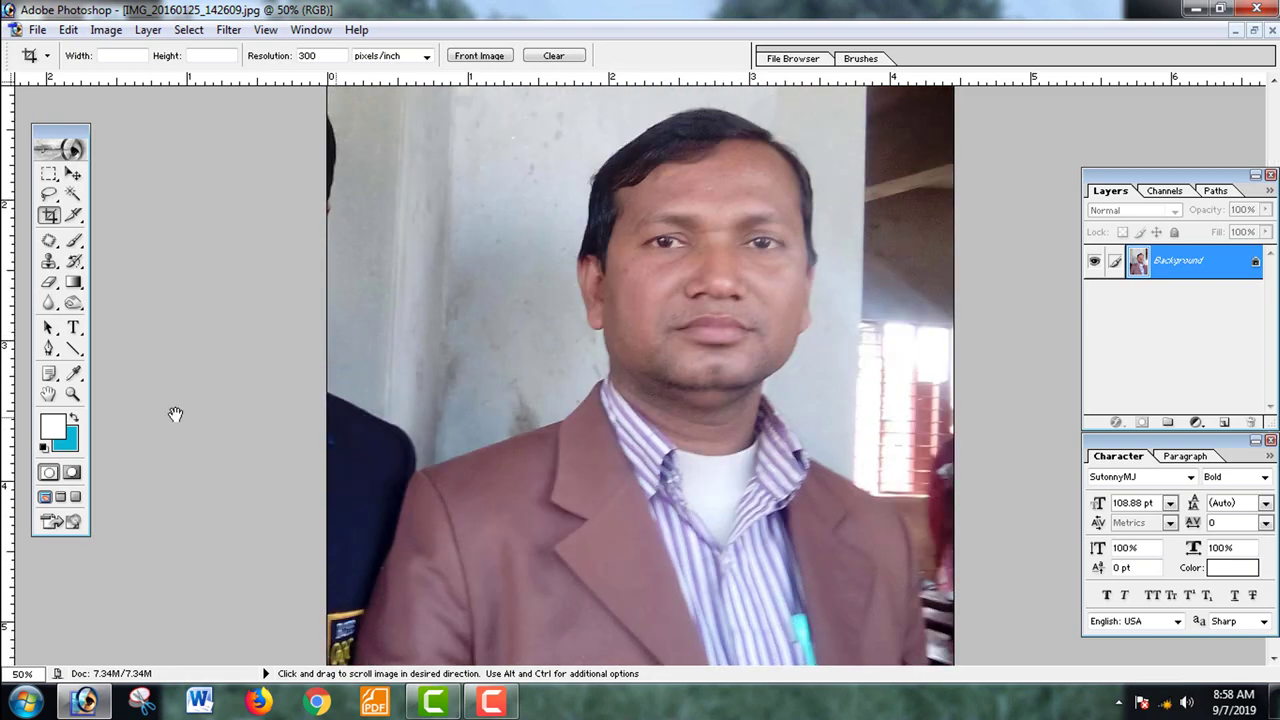
left_click(48, 394)
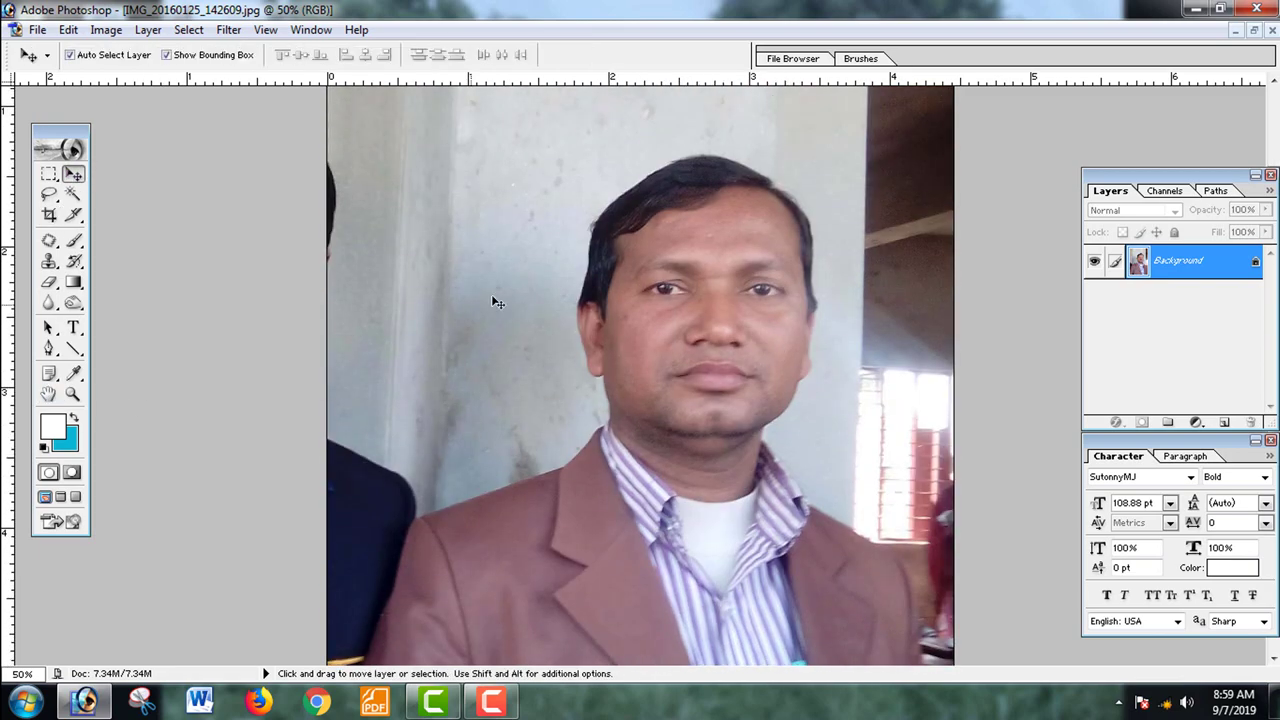
Apply Levels on the RGB channel with input levels 0, 1.00, 255 and output 0–255.
left_click(106, 30)
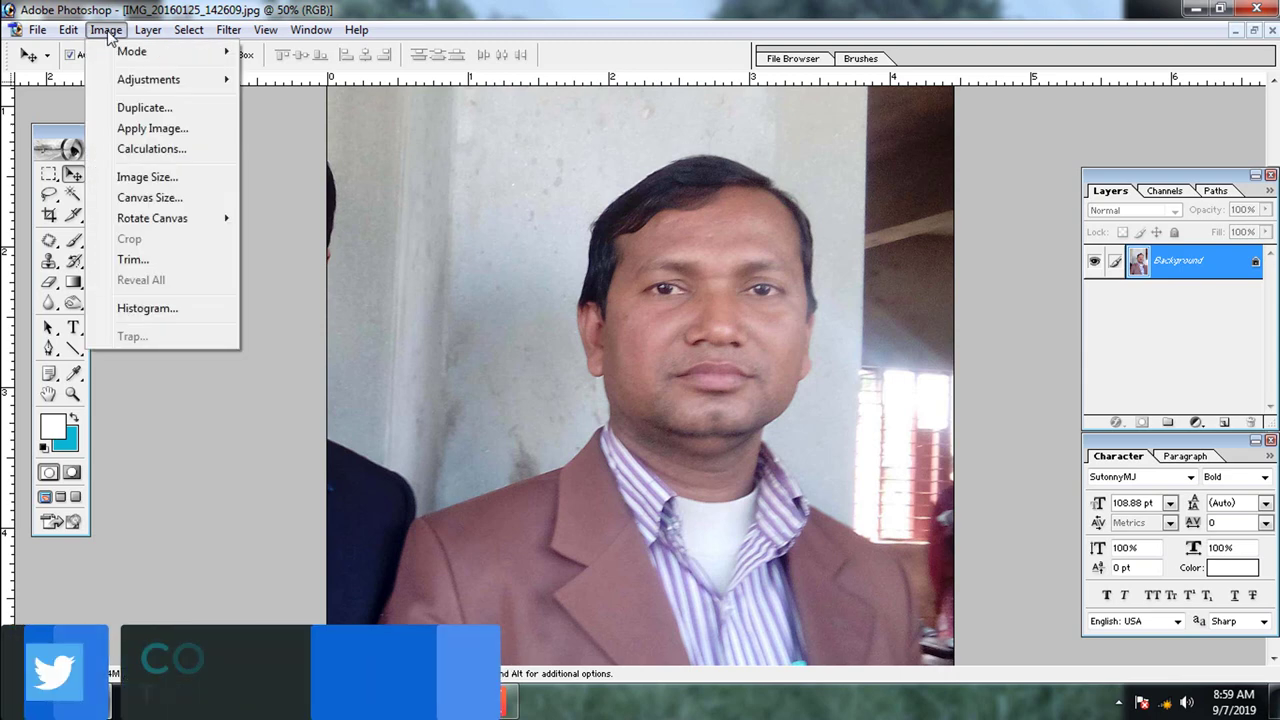
mouse_move(124, 84)
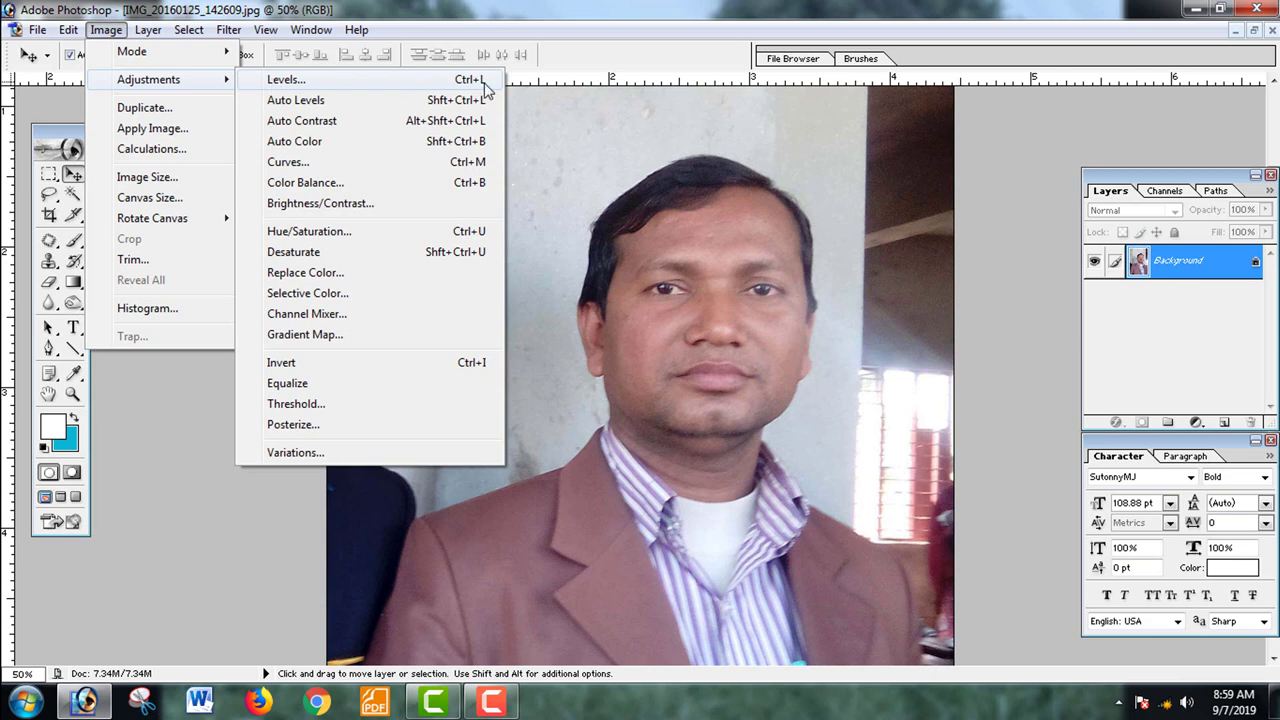
left_click(349, 88)
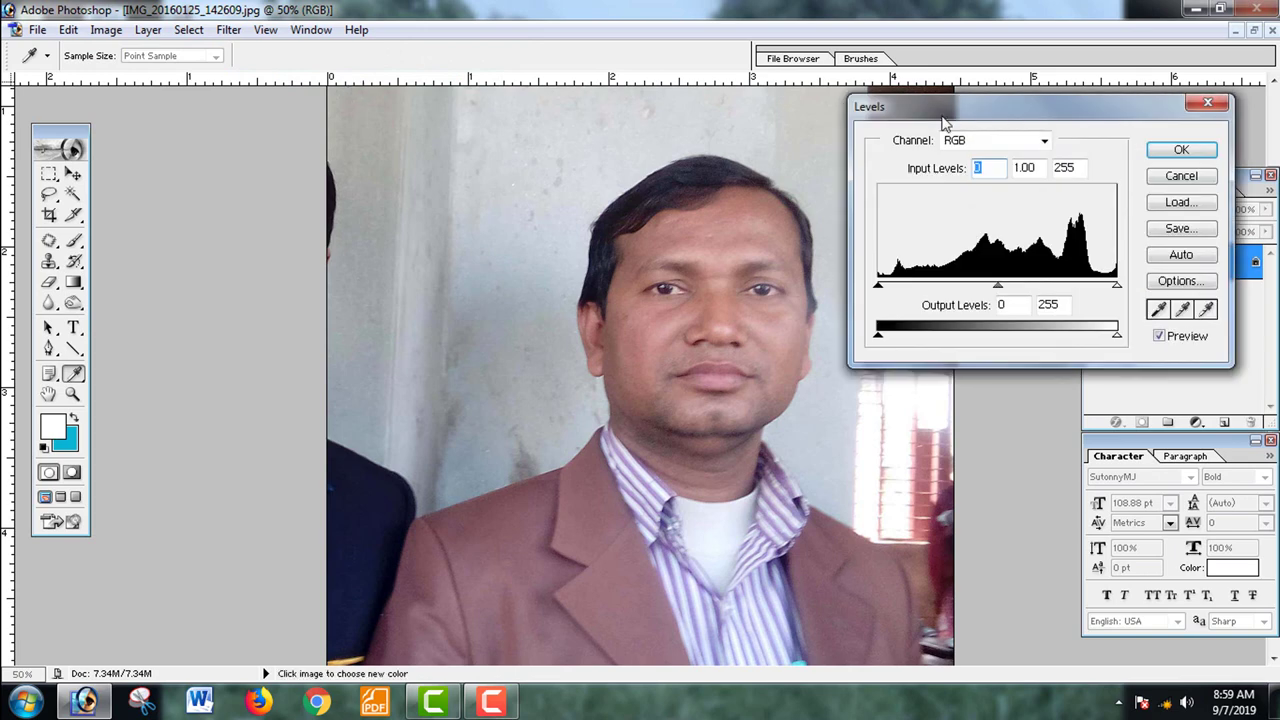
left_click_drag(943, 122, 937, 136)
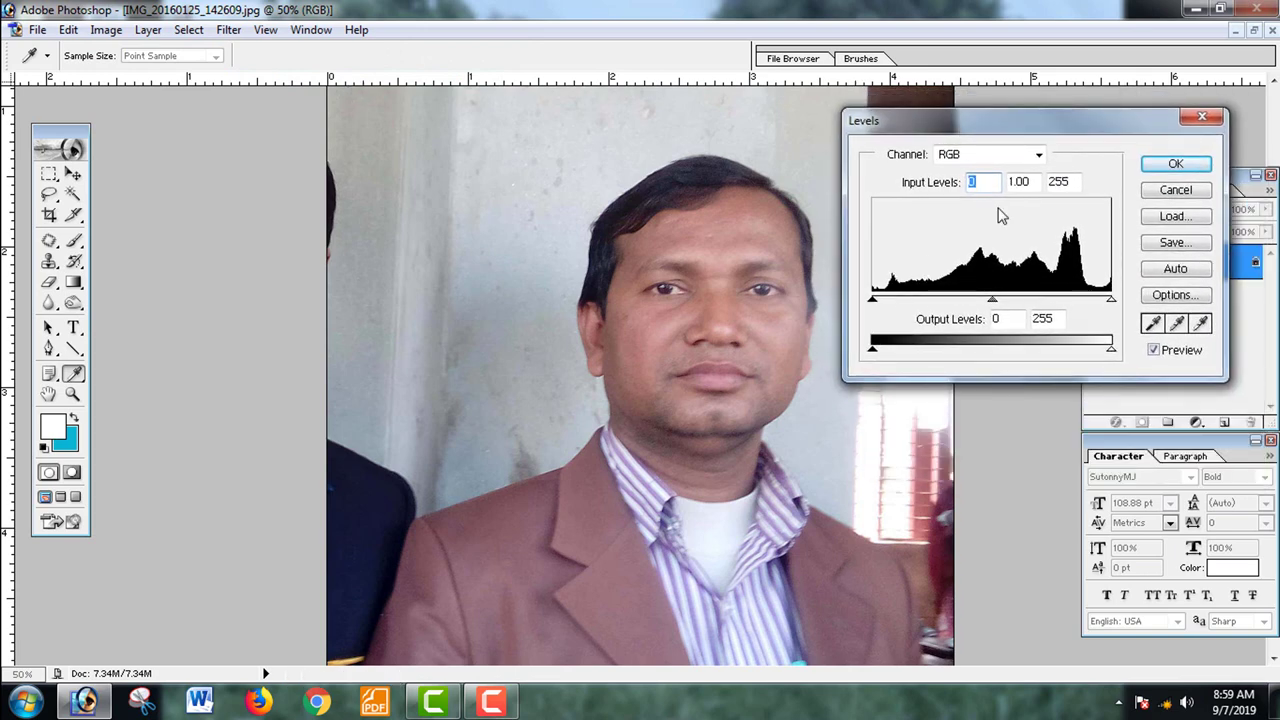
left_click(996, 155)
left_click(996, 155)
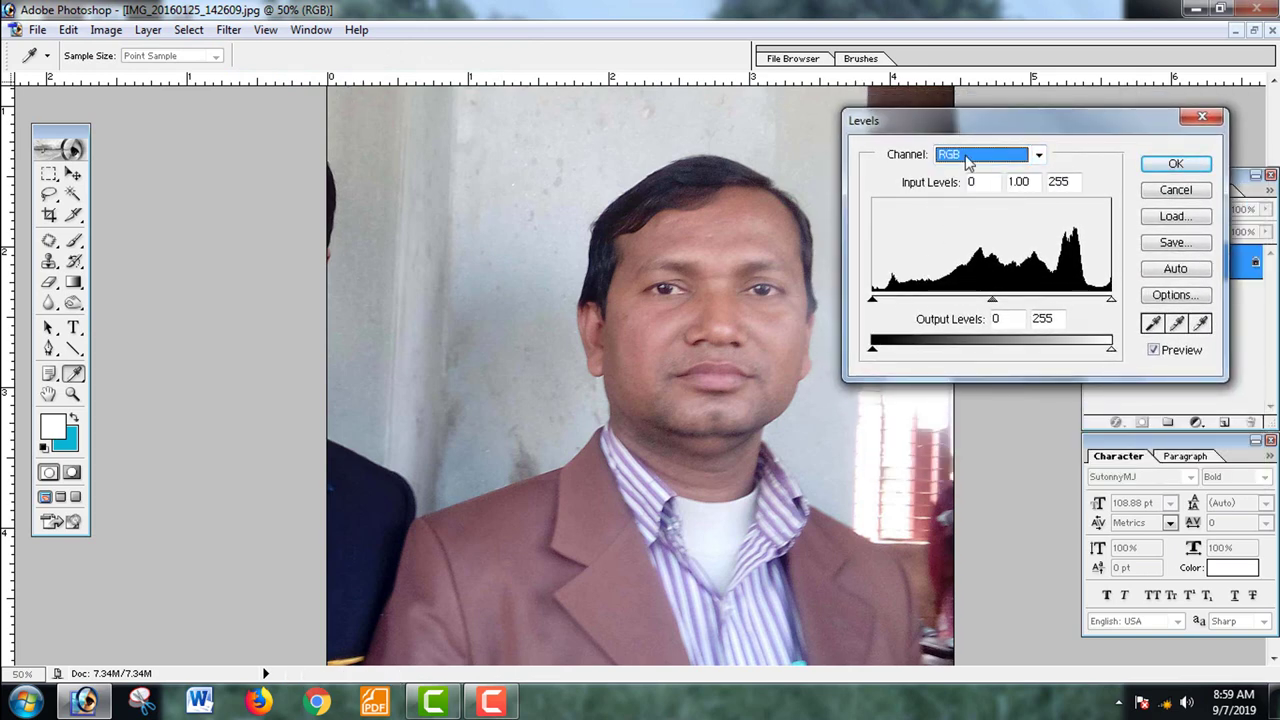
left_click(1024, 162)
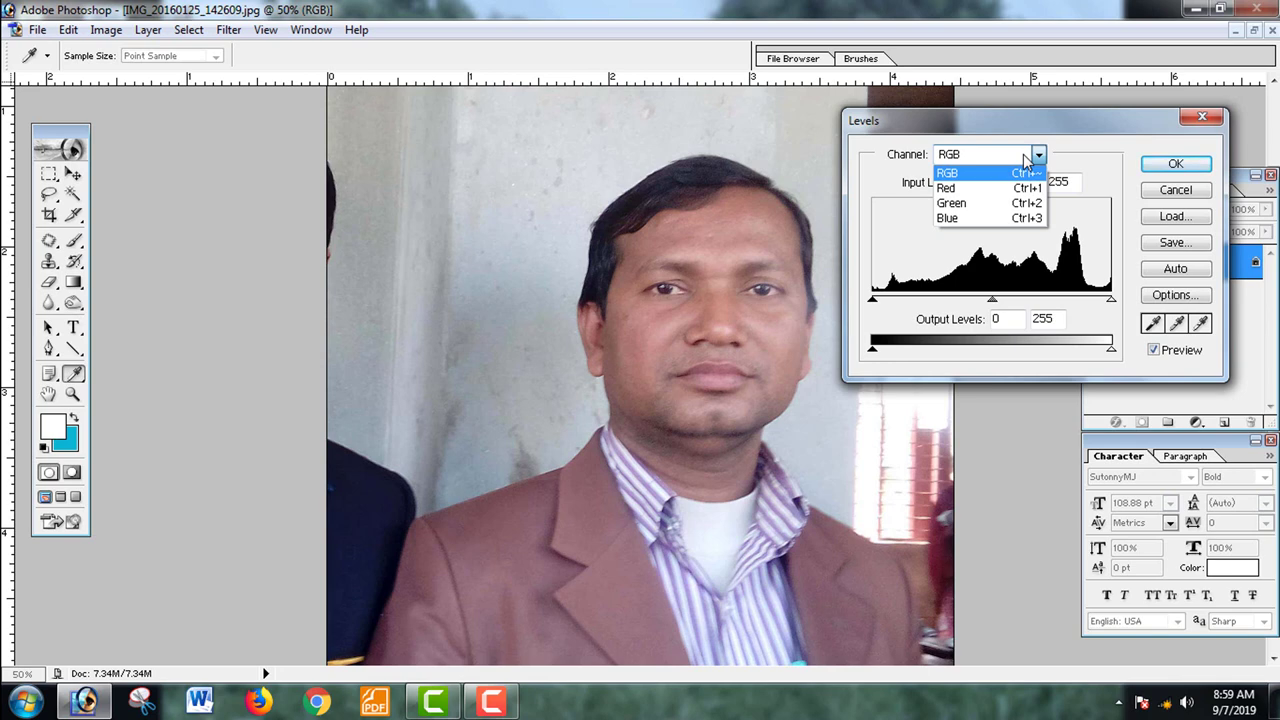
left_click(1026, 160)
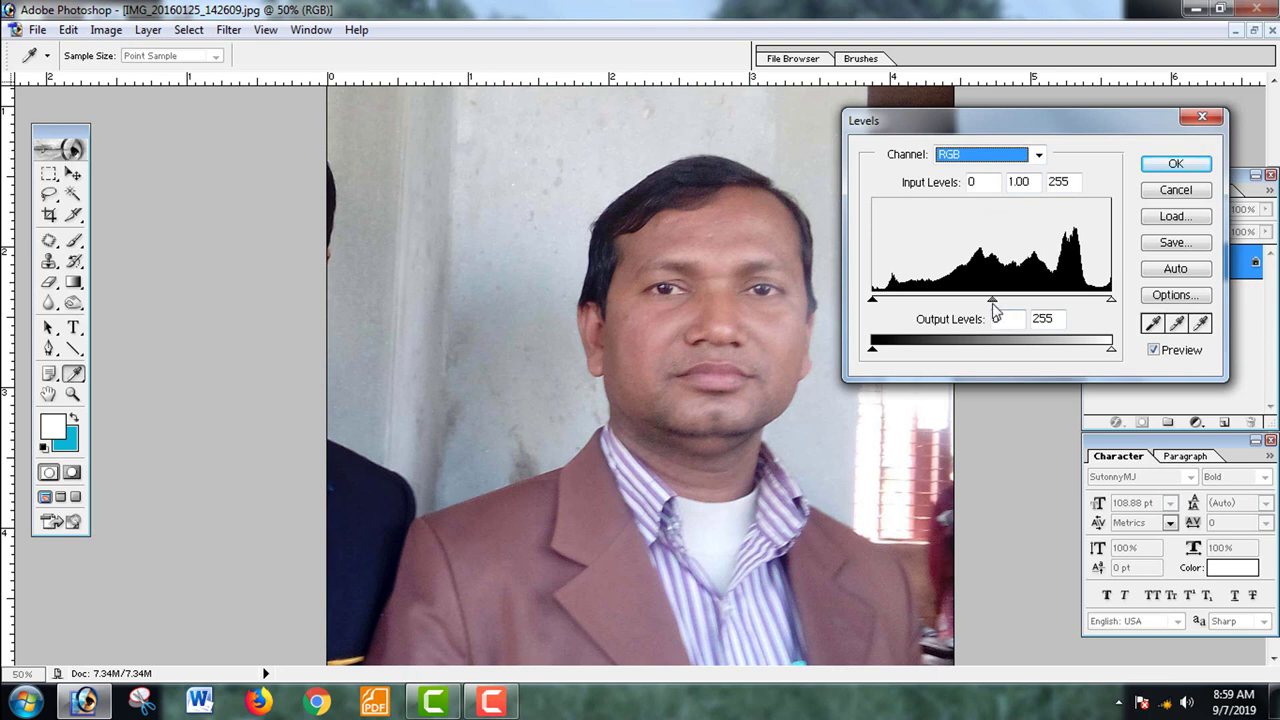
mouse_move(992, 302)
left_mouse_down()
mouse_move(1045, 306)
mouse_move(911, 299)
mouse_move(986, 306)
left_mouse_up()
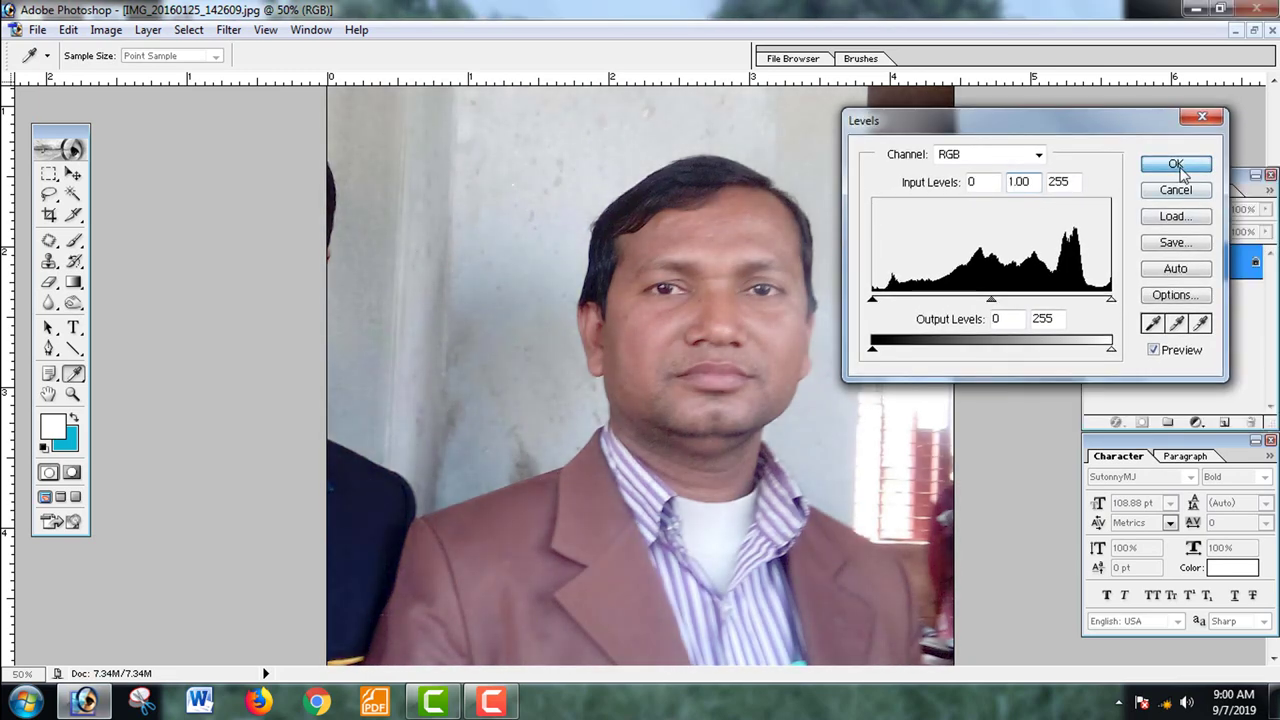
left_click(1176, 165)
Apply Auto Levels to the portrait.
key("v")
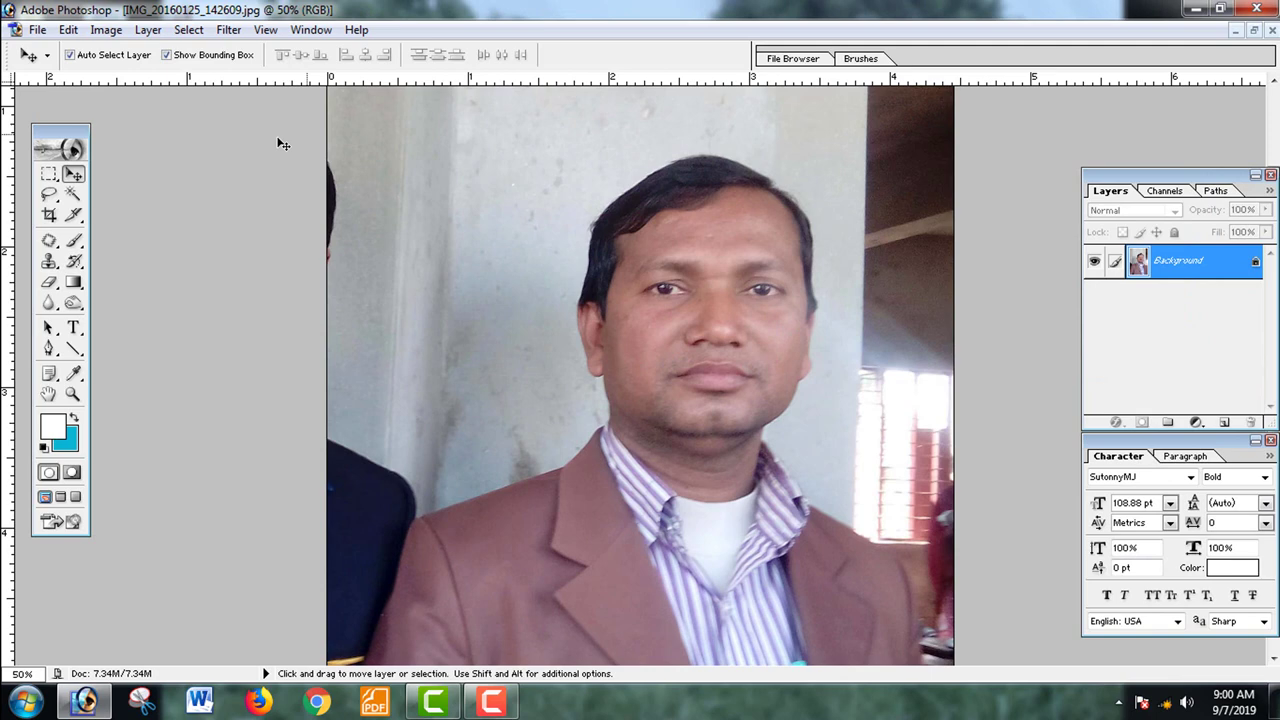
left_click(106, 29)
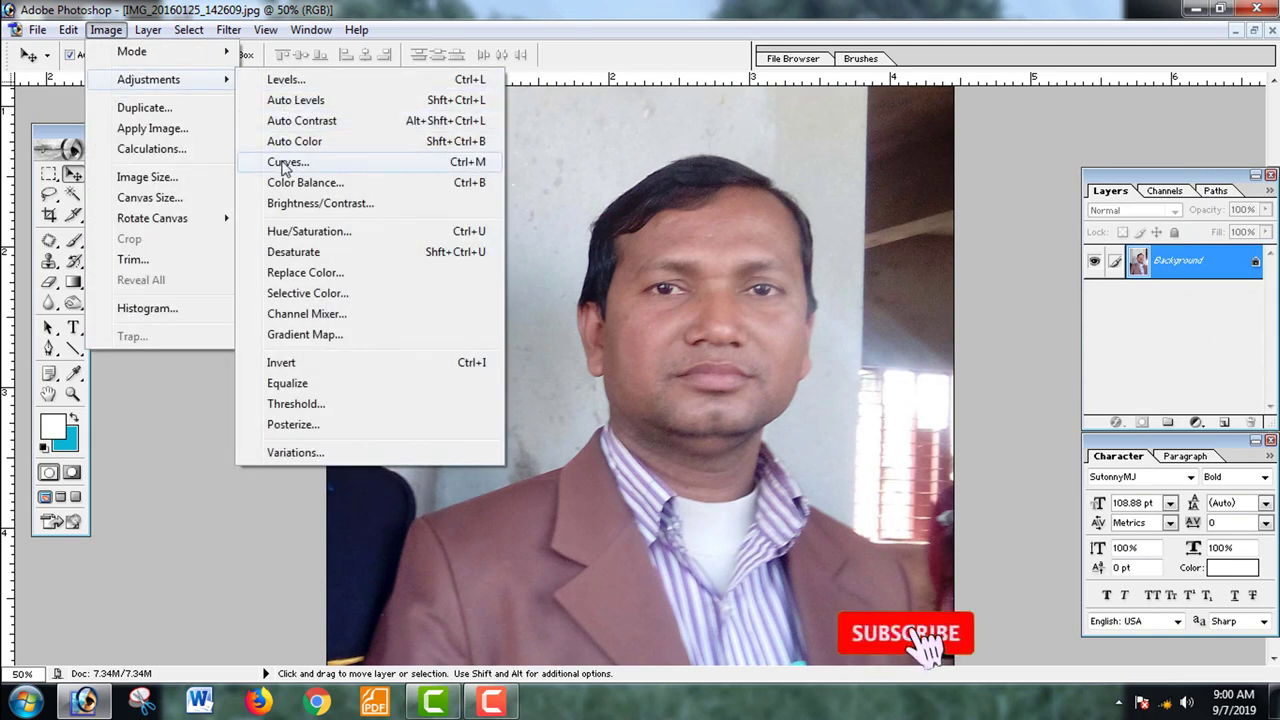
left_click(286, 100)
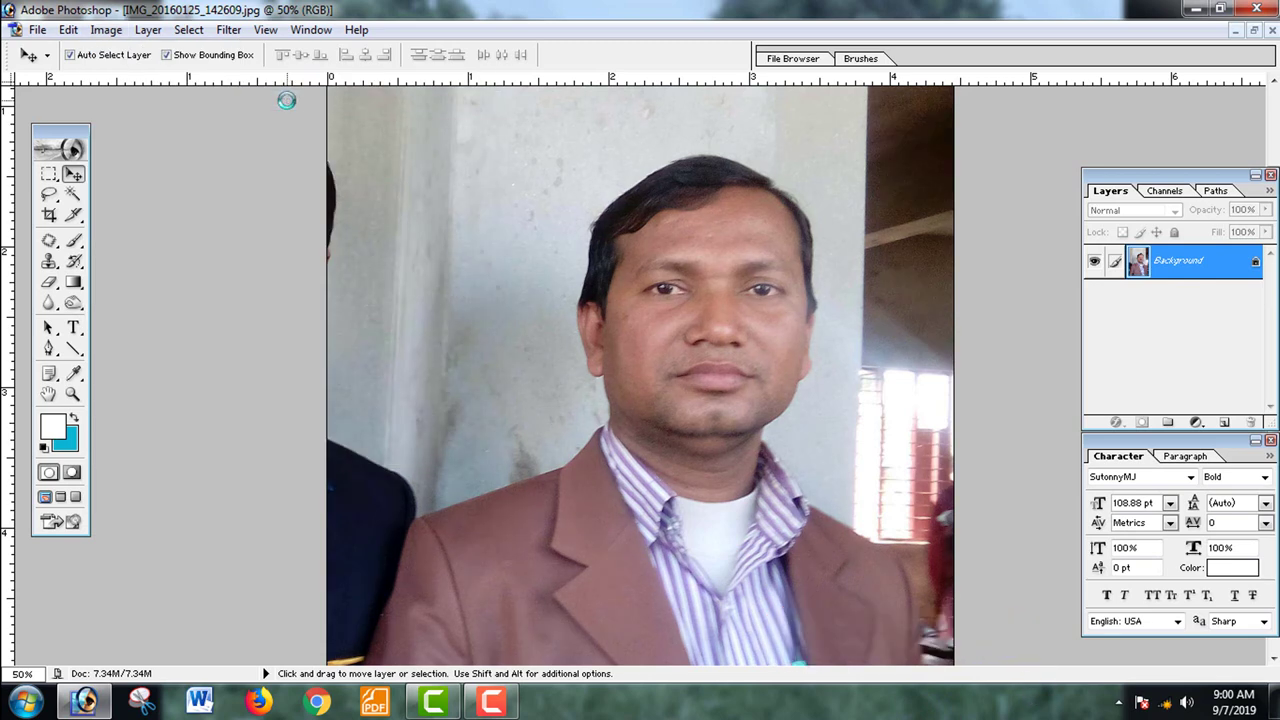
Brighten the midtones with a Levels gamma of 1.18.
left_click(106, 30)
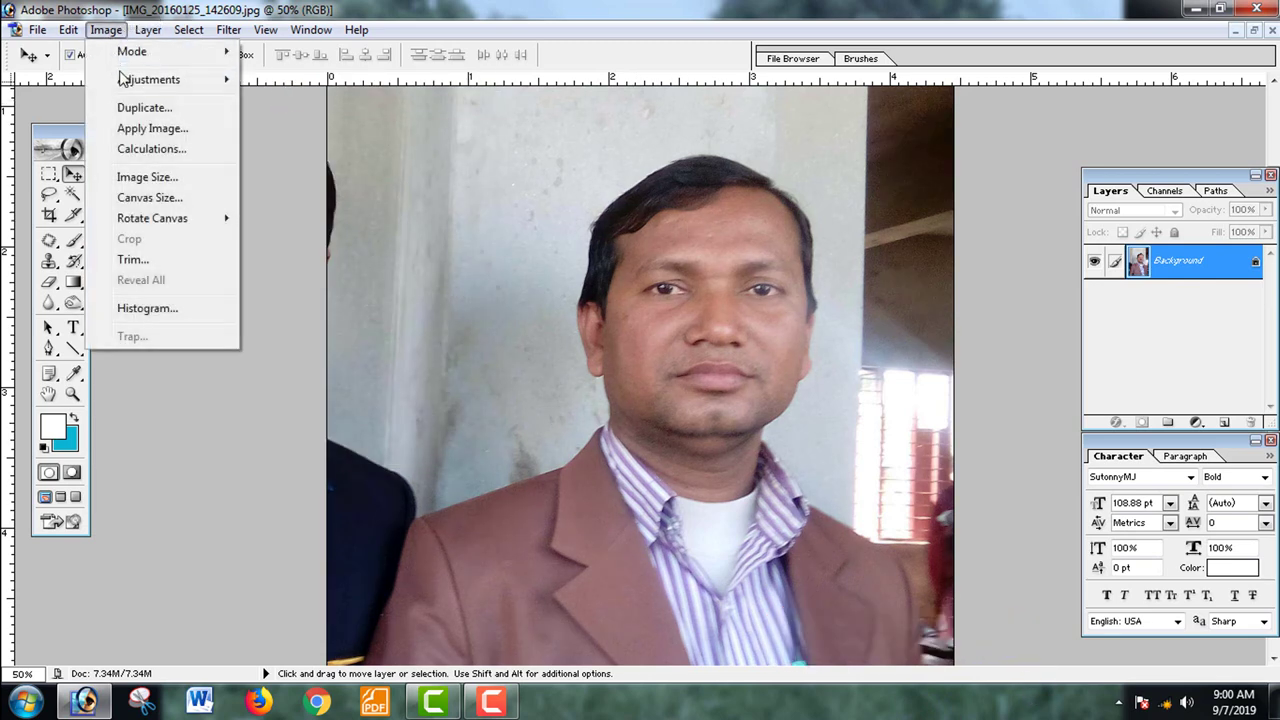
mouse_move(125, 80)
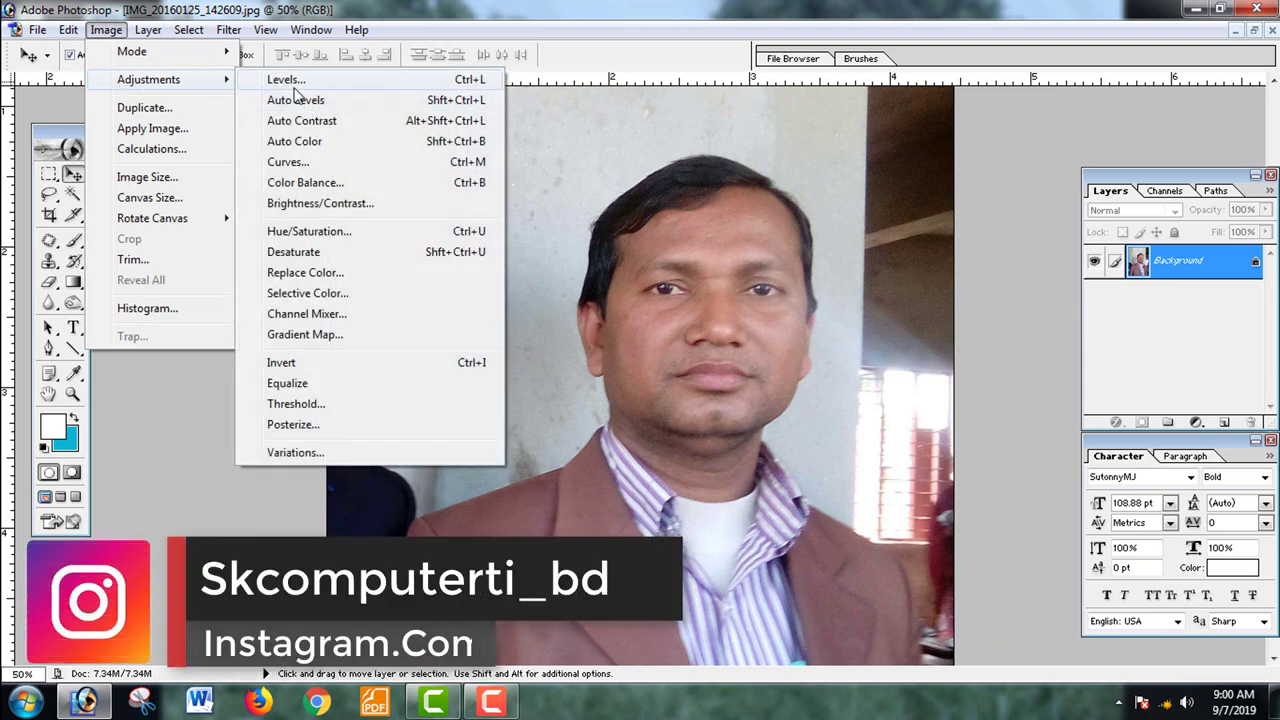
left_click(287, 80)
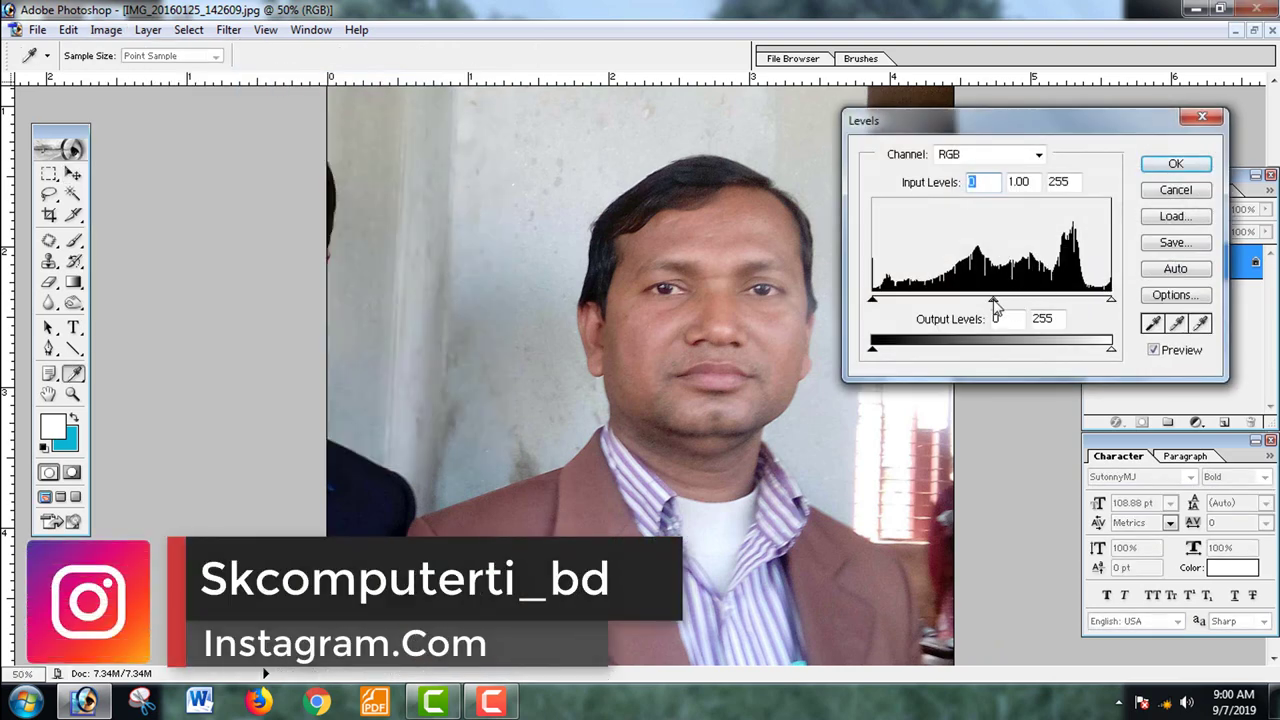
left_click_drag(995, 305, 978, 305)
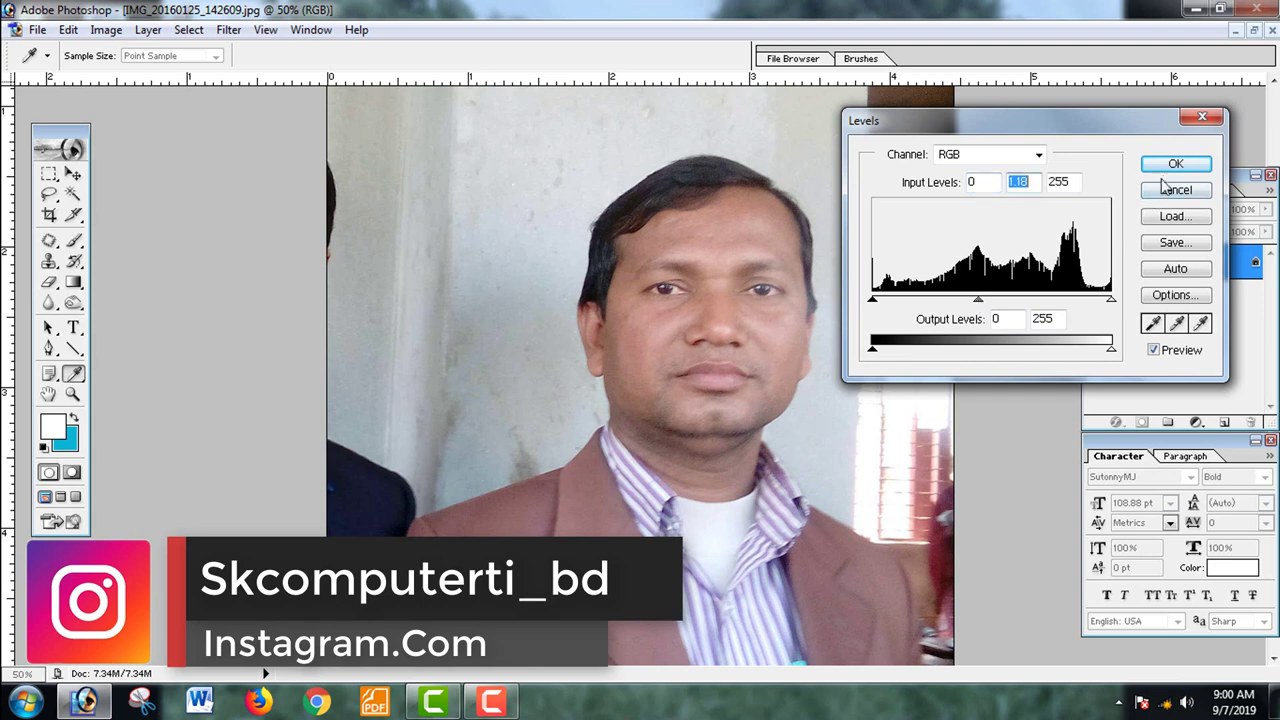
left_click(1170, 165)
Open the Curves dialog on the RGB channel.
left_click(104, 30)
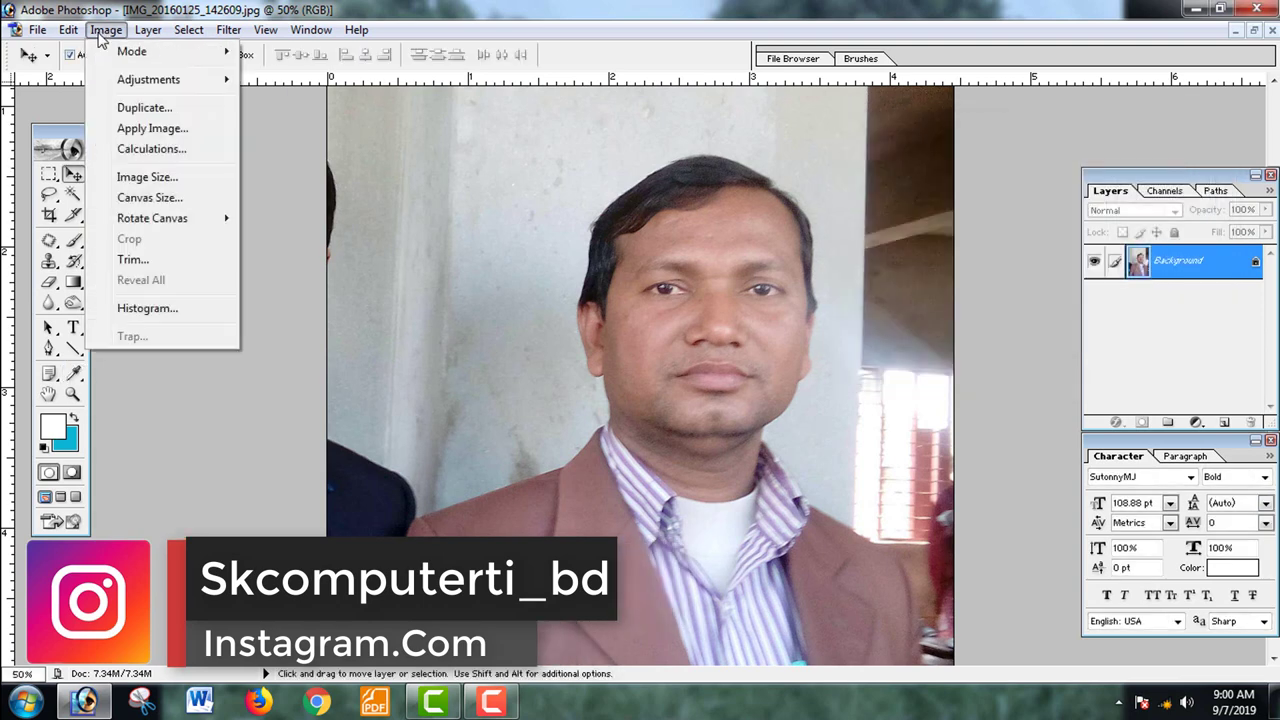
mouse_move(122, 85)
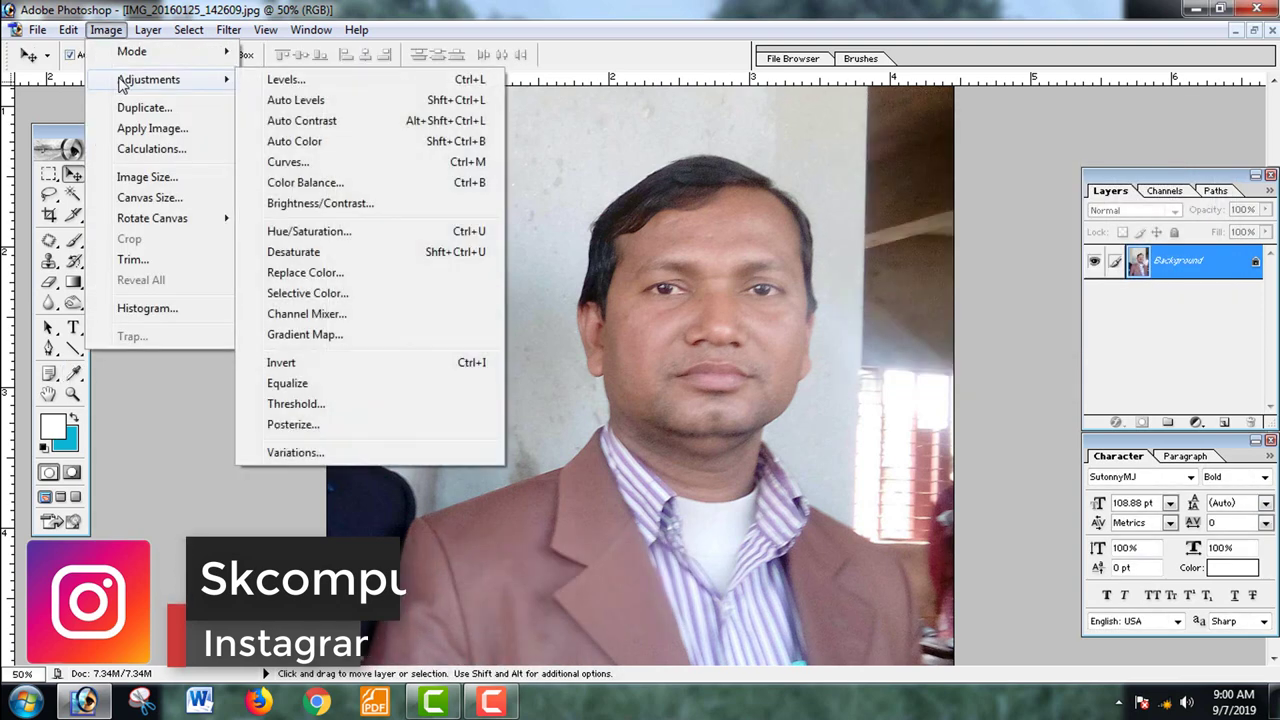
left_click(290, 162)
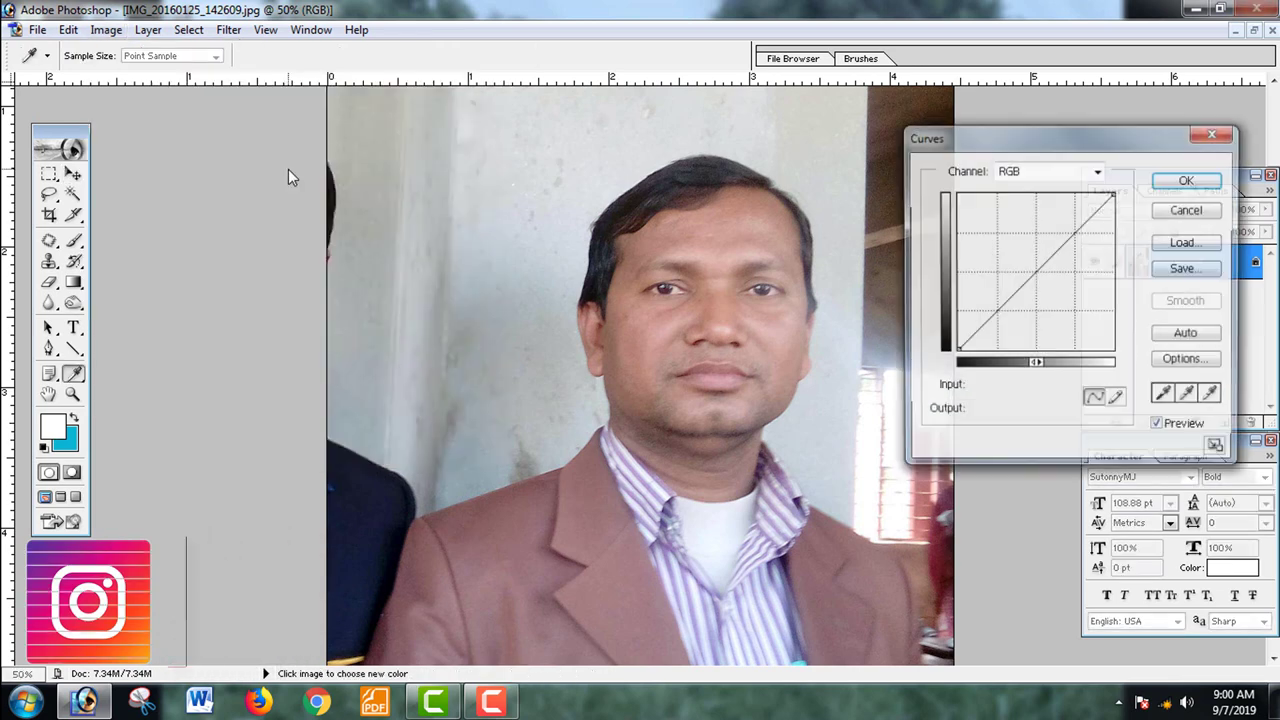
Raise the RGB curve's midpoint from input 123 to output 134 and apply it.
left_click_drag(1116, 132, 1113, 124)
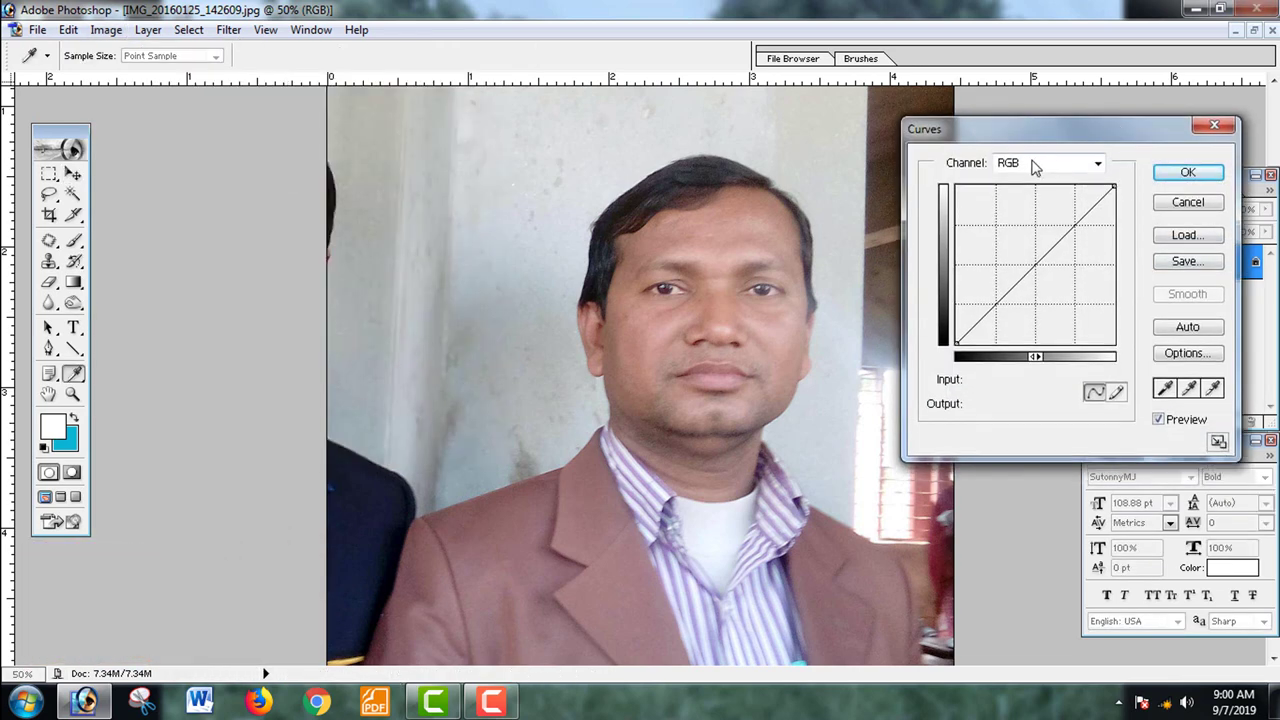
left_click(1096, 164)
left_click(1092, 176)
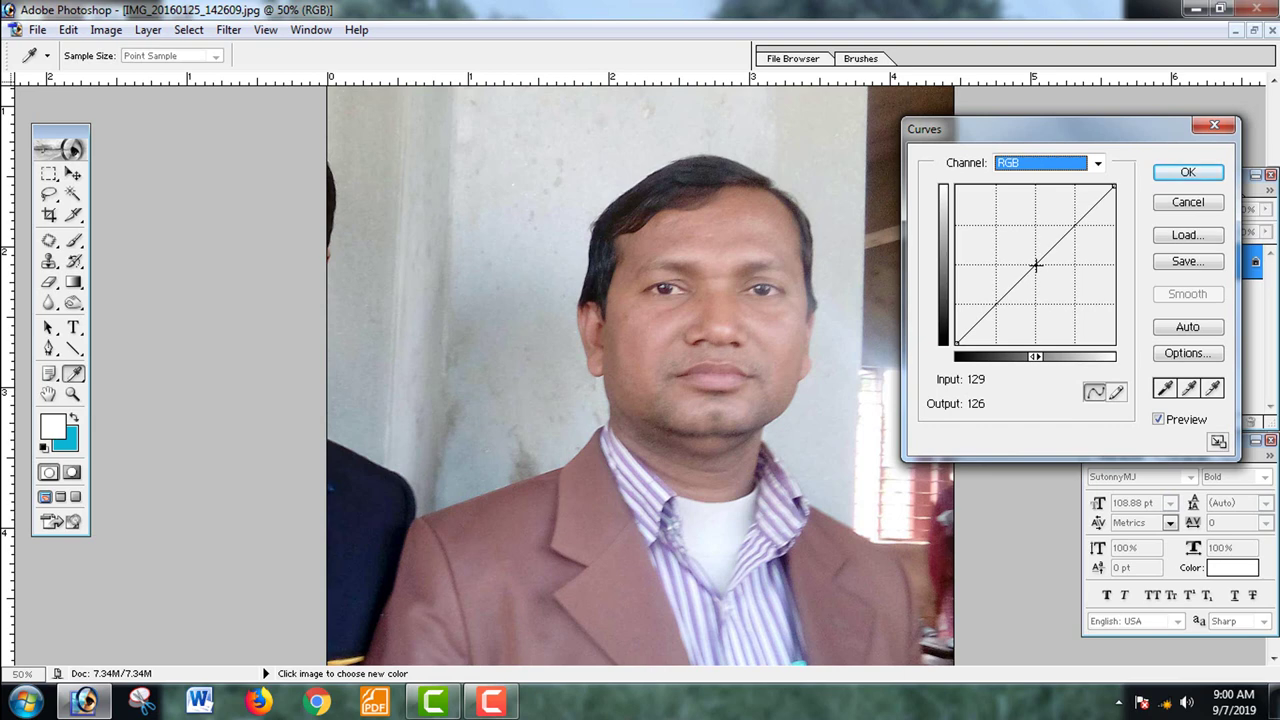
left_click_drag(1036, 265, 1032, 261)
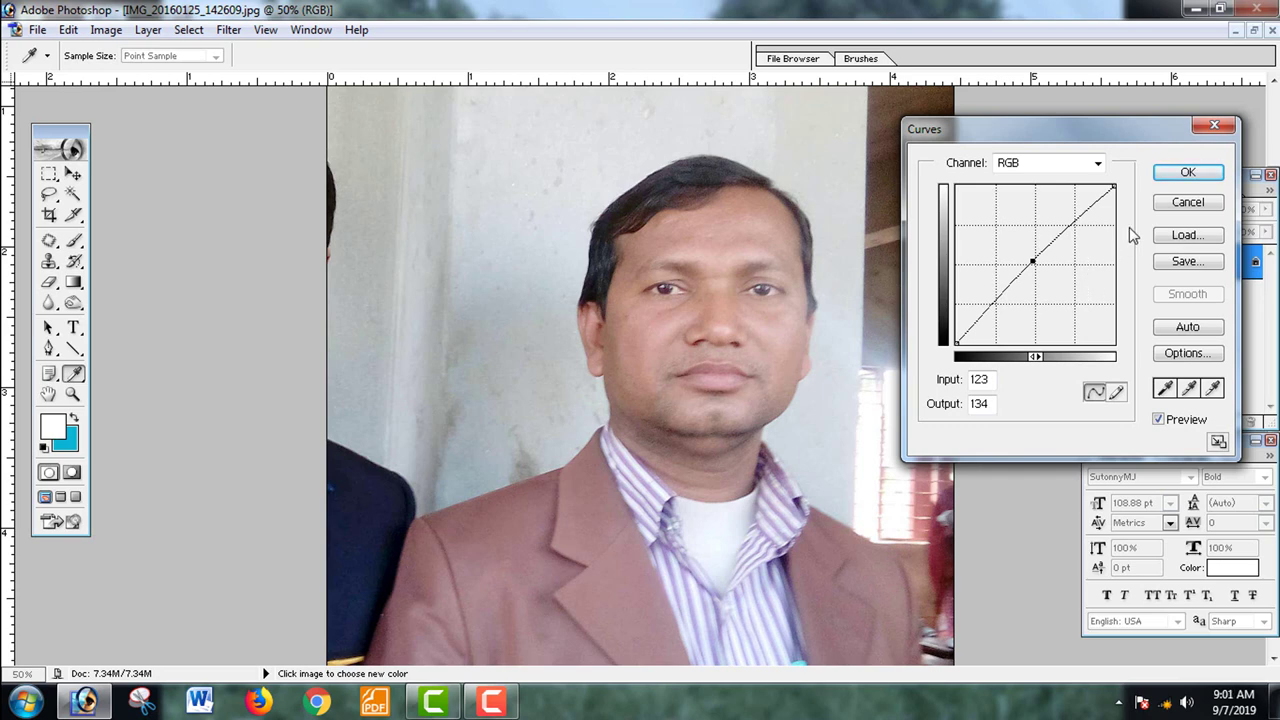
left_click(1188, 174)
Apply Selective Color with +25% Black on the Blacks range.
left_click(105, 30)
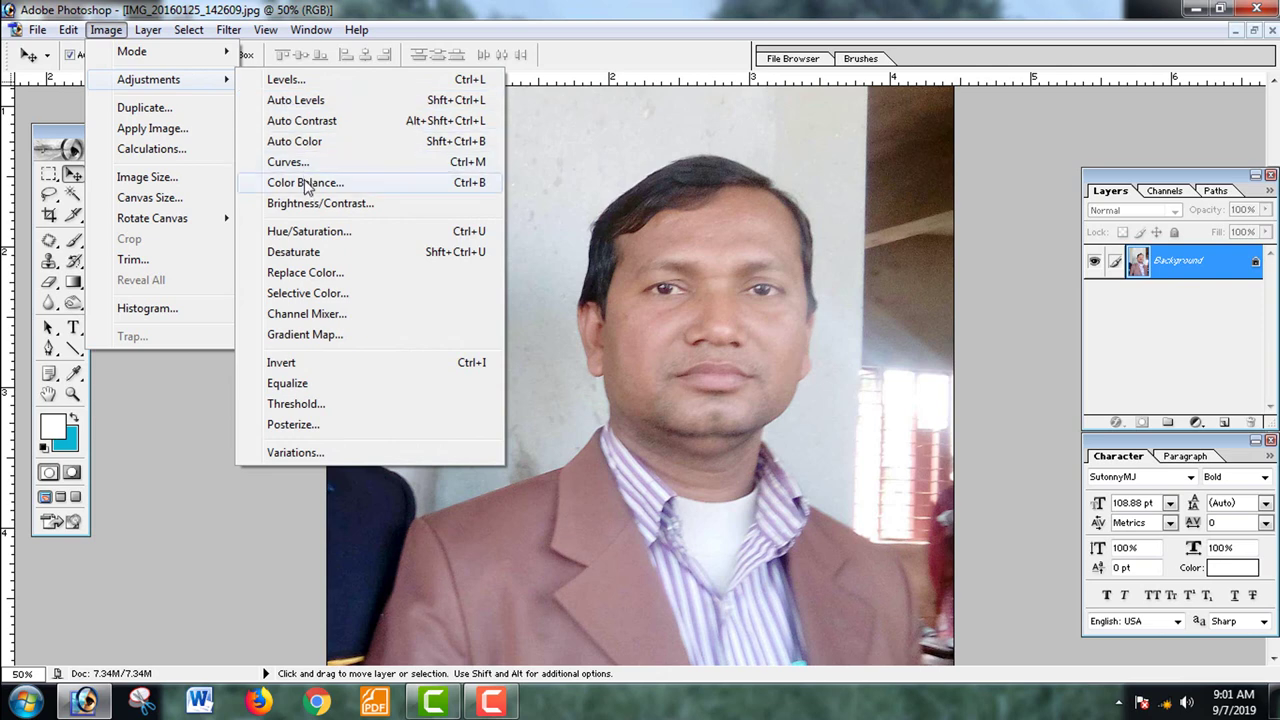
left_click(308, 293)
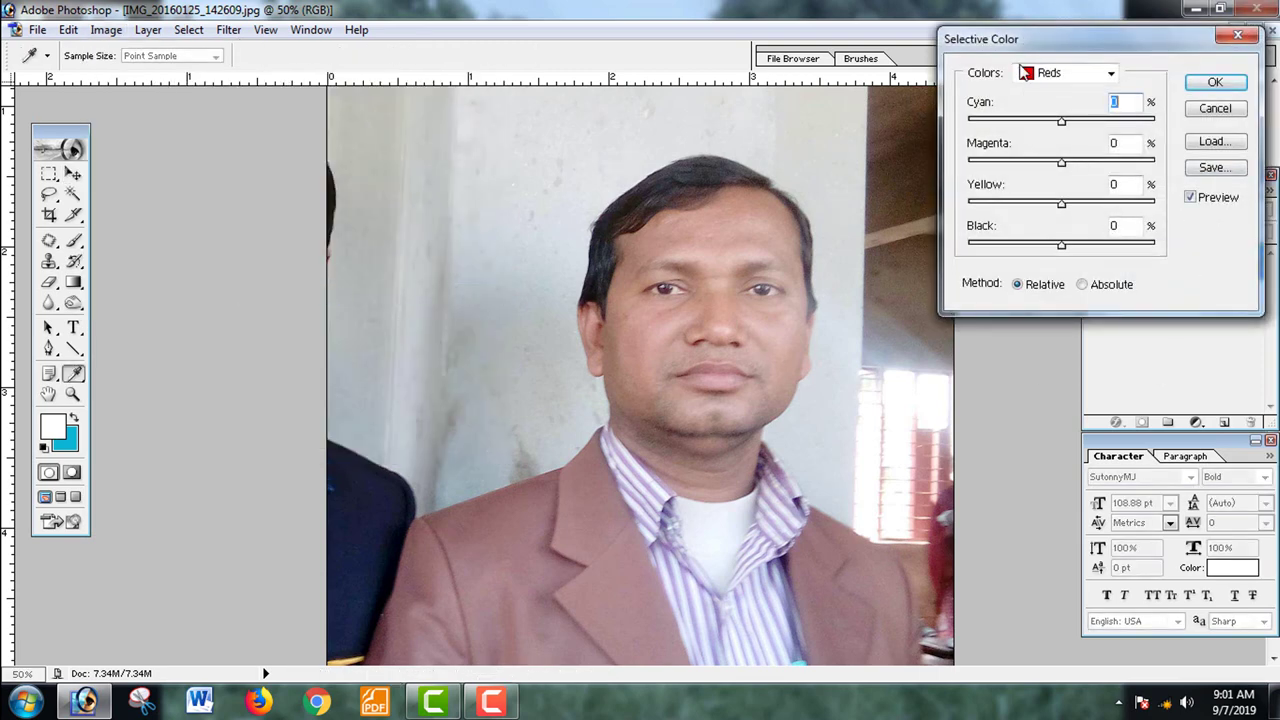
left_click(1077, 75)
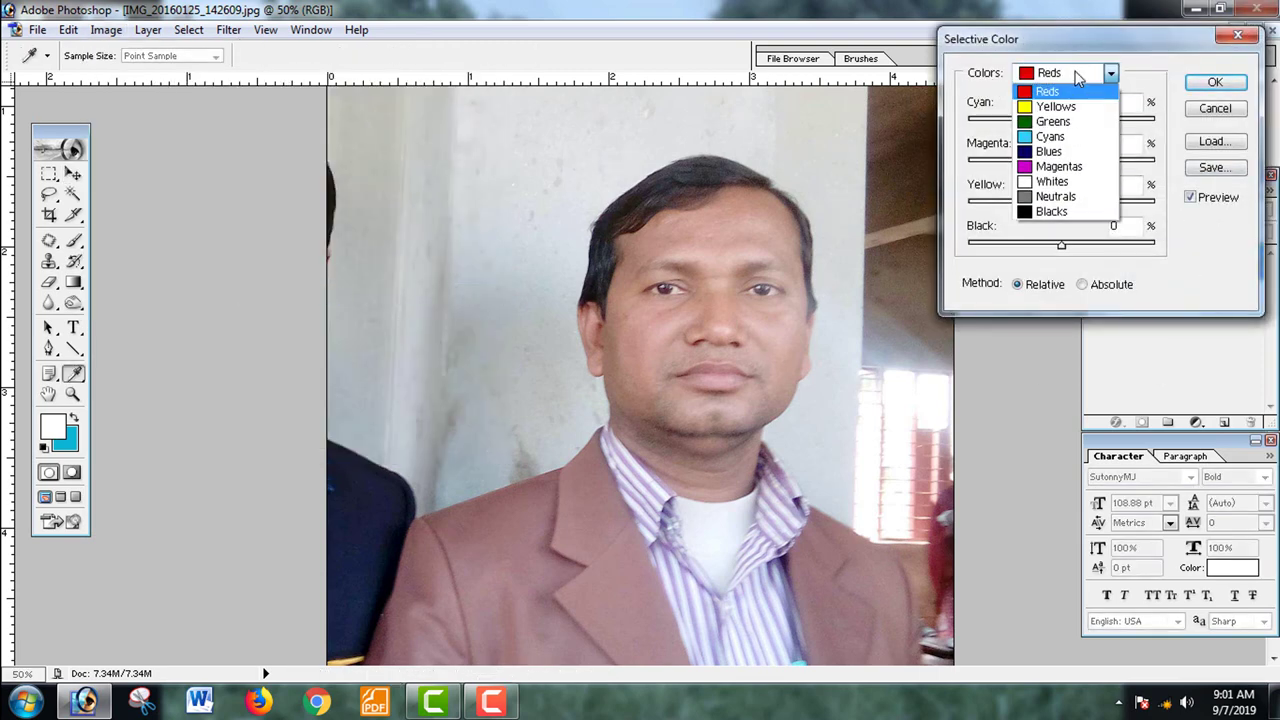
left_click(1046, 212)
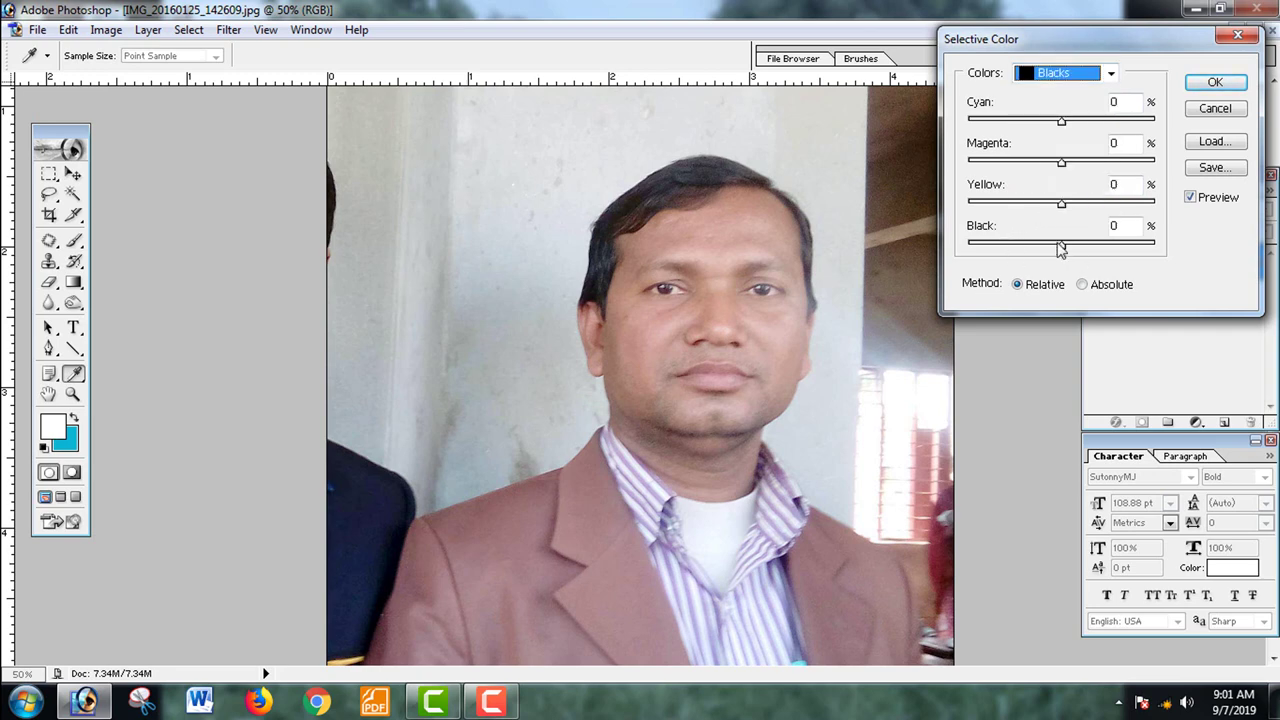
mouse_move(1063, 250)
left_mouse_down()
mouse_move(1097, 252)
mouse_move(1081, 258)
left_mouse_up()
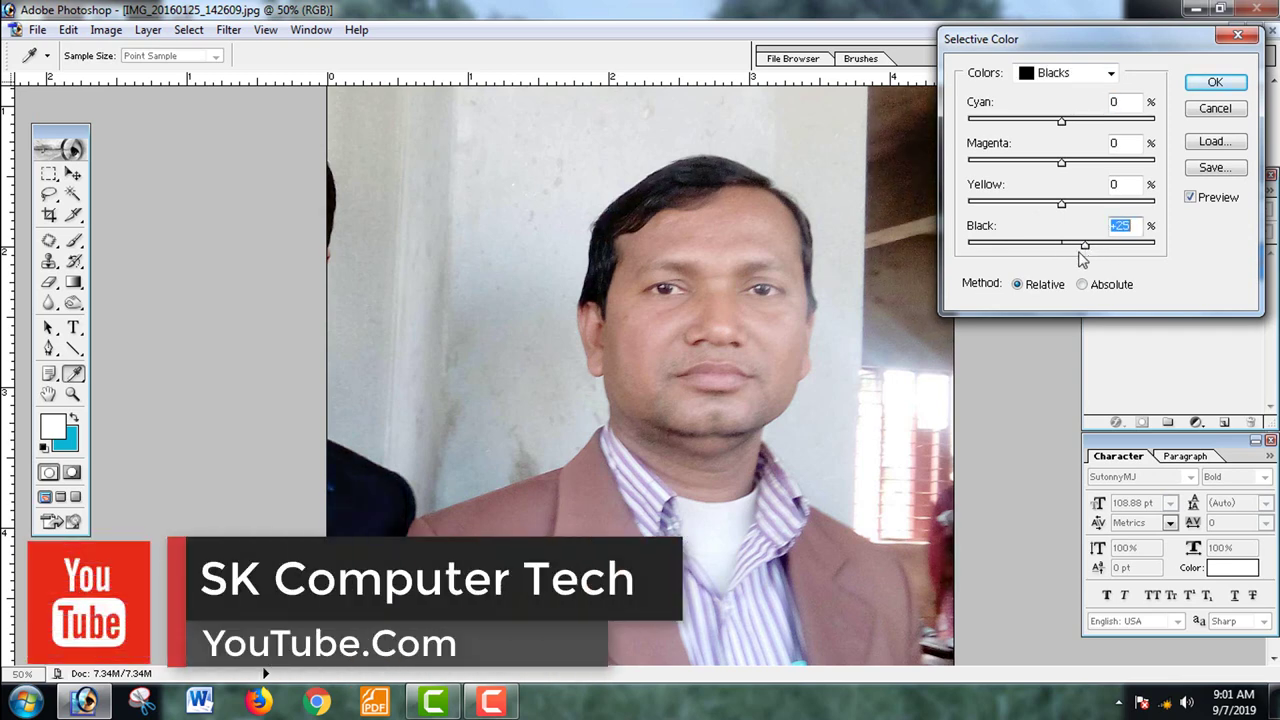
left_click(1052, 76)
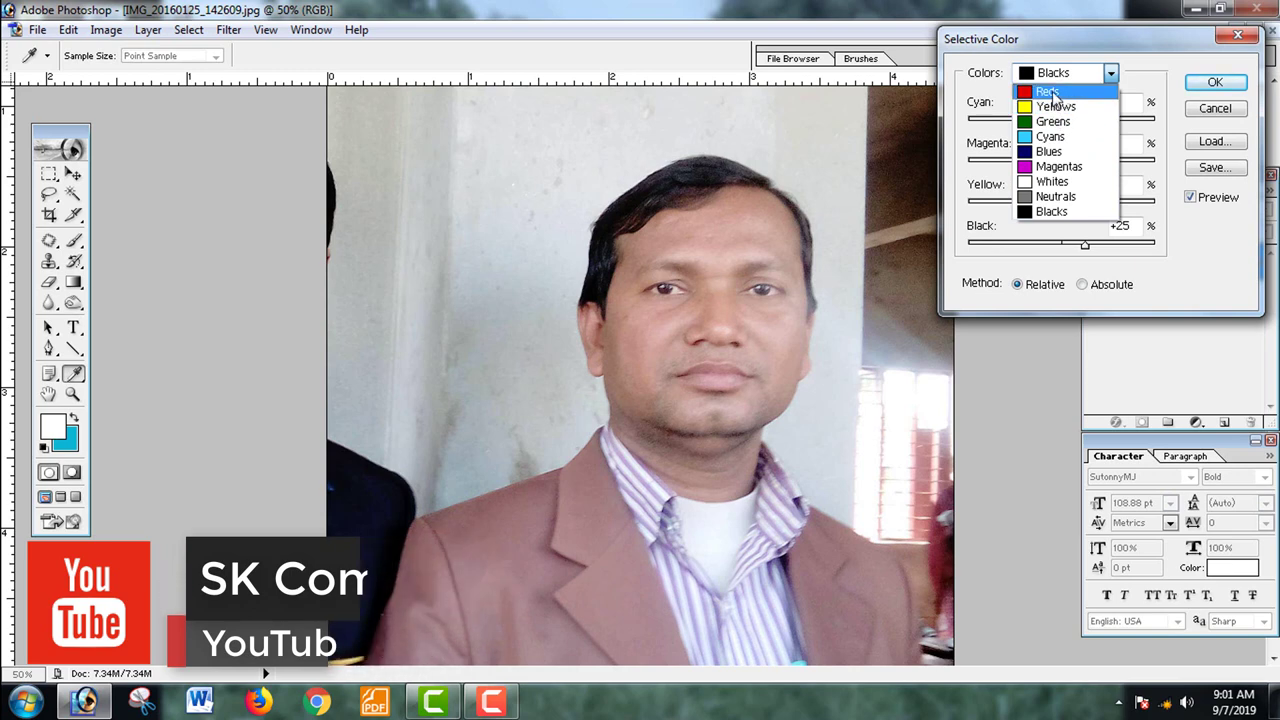
left_click(1050, 75)
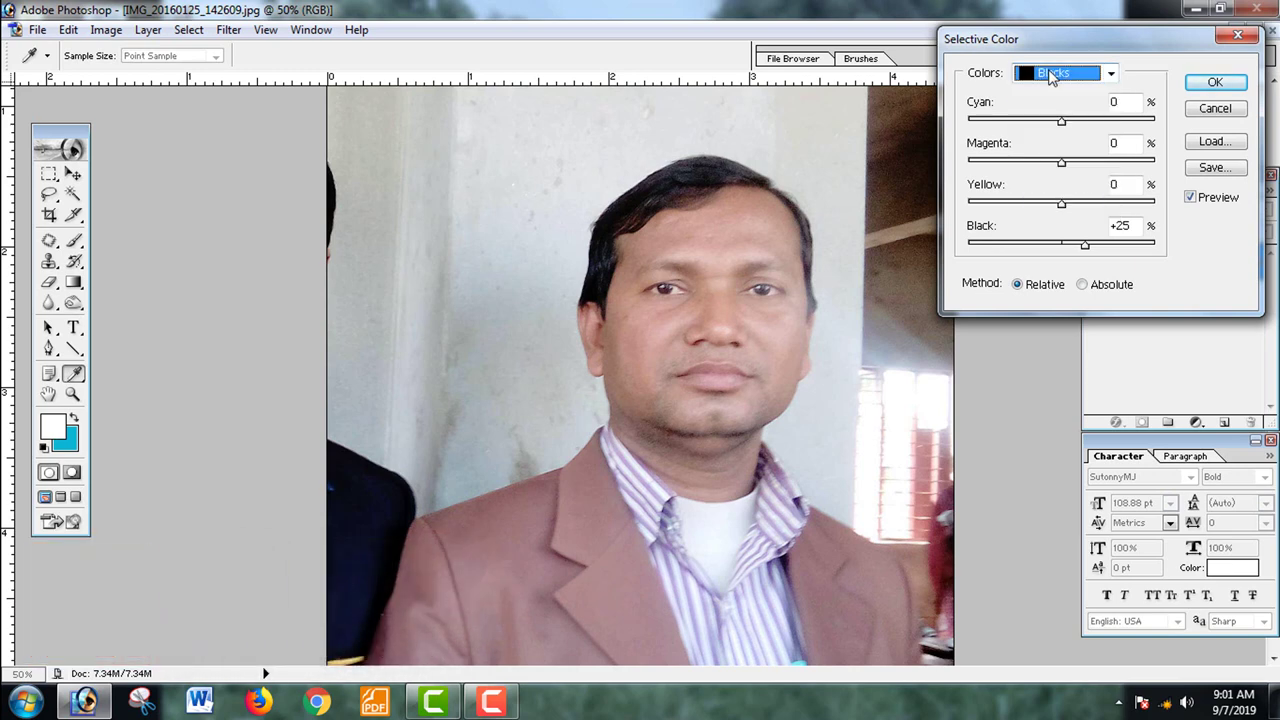
left_click(1214, 82)
Apply Color Balance to the Midtones with levels -2, -3, +10.
left_click(106, 30)
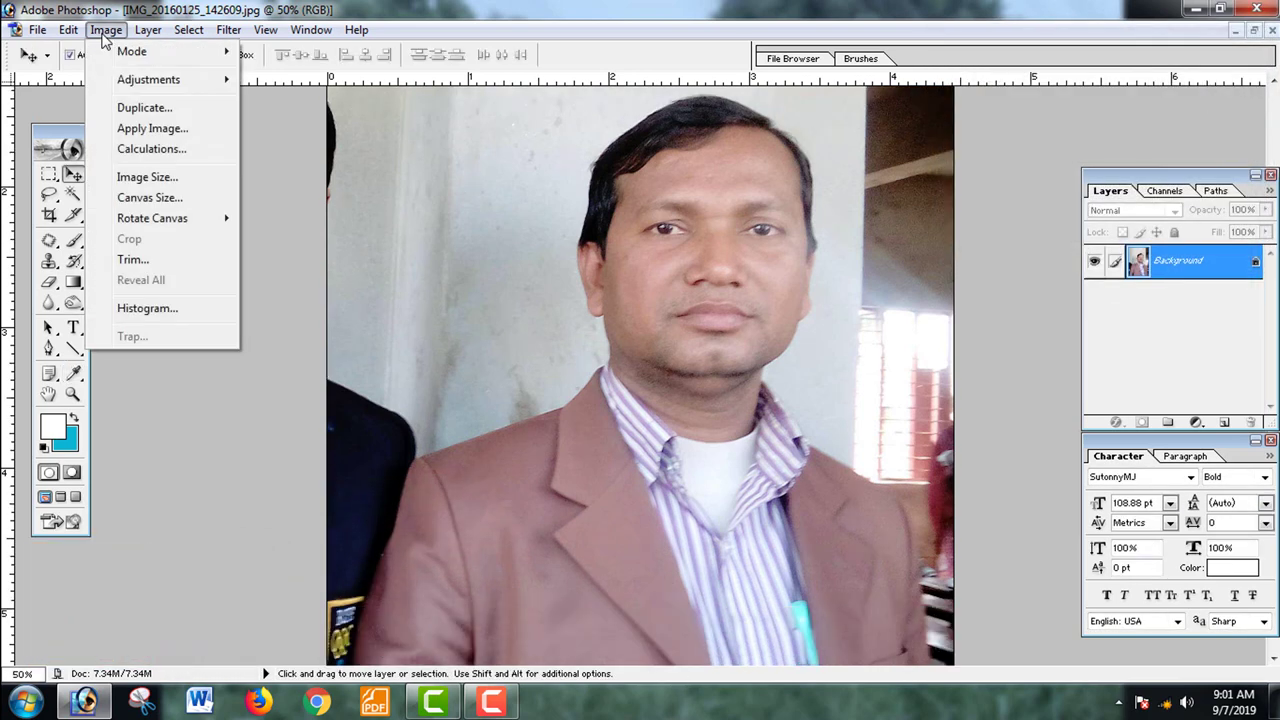
mouse_move(121, 86)
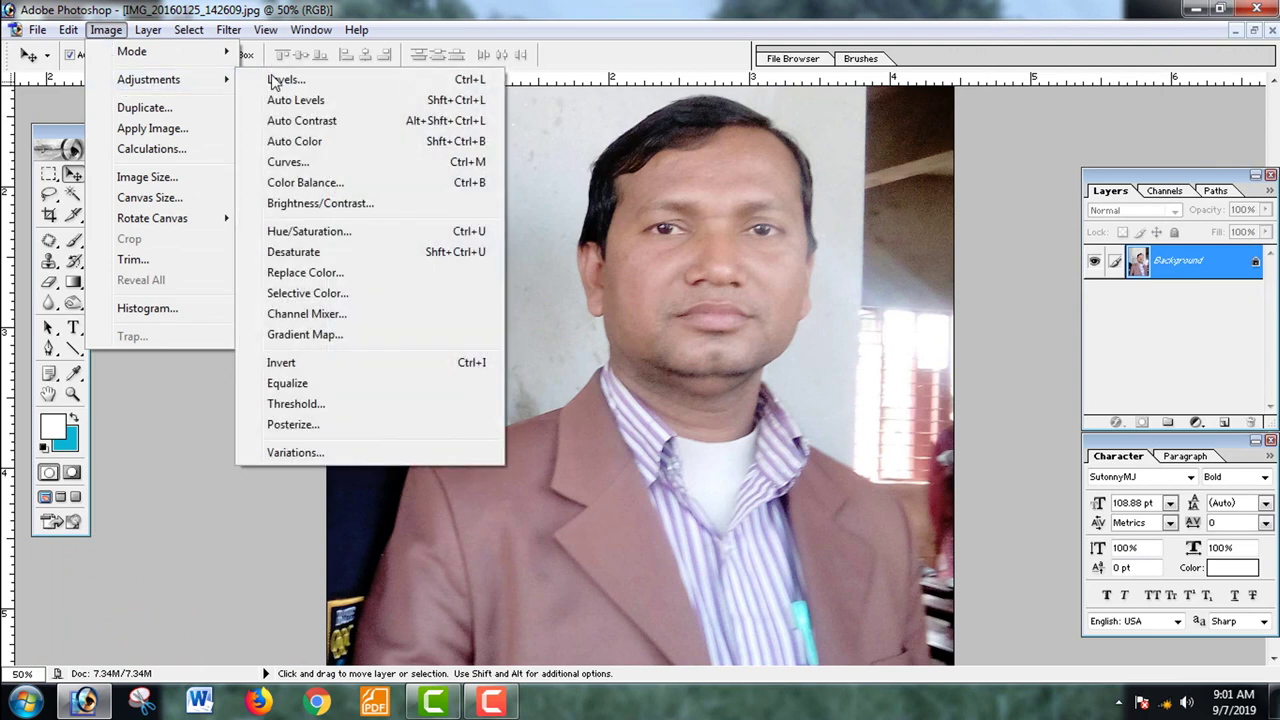
left_click(298, 186)
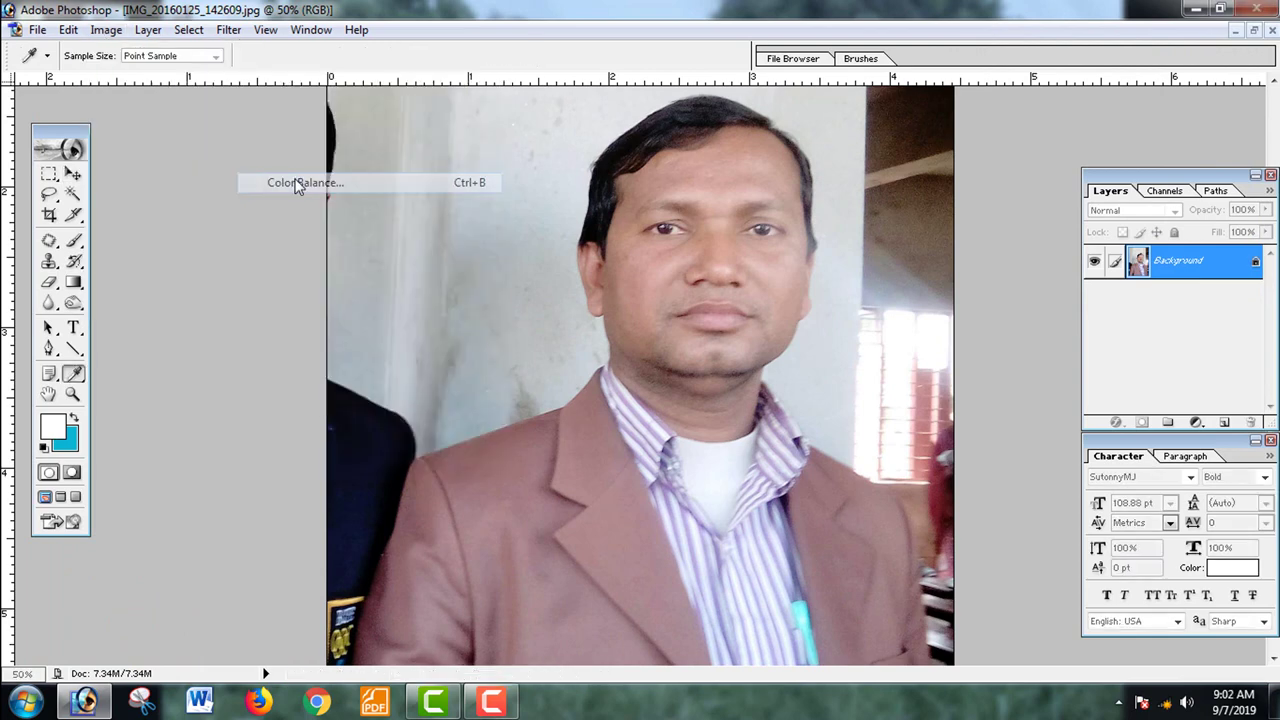
left_click_drag(203, 115, 271, 116)
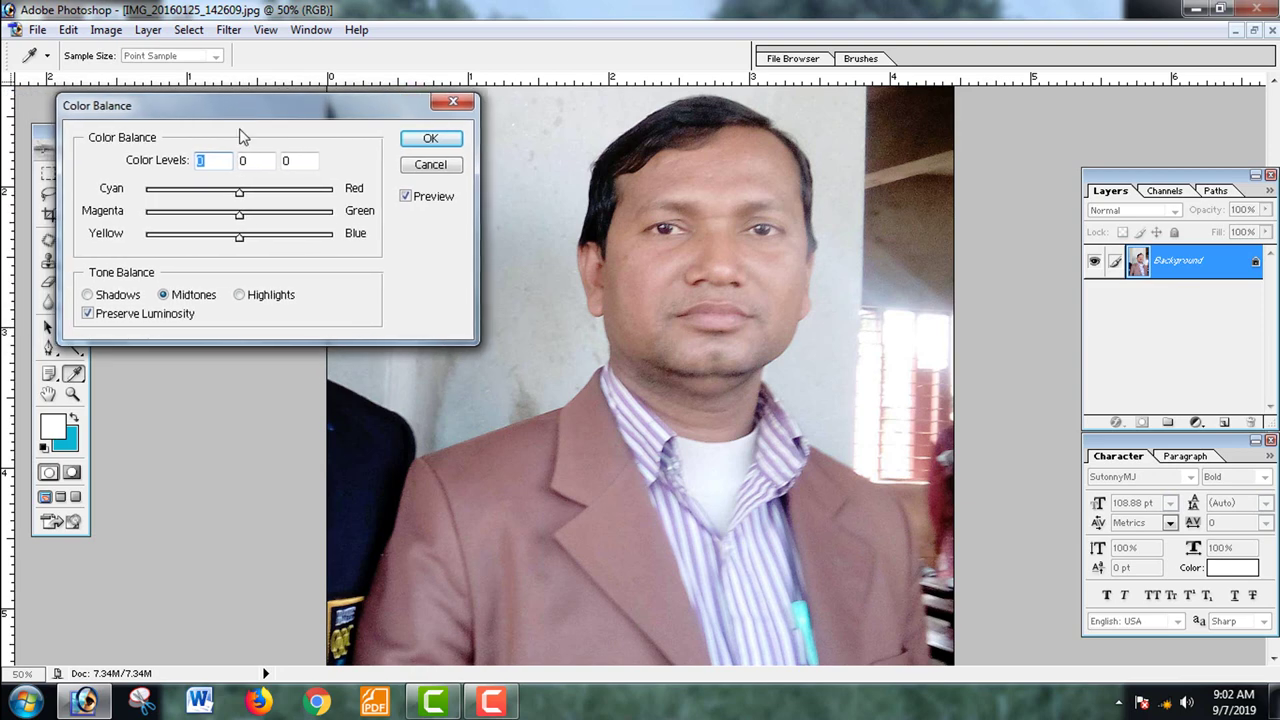
mouse_move(240, 240)
left_mouse_down()
mouse_move(251, 241)
mouse_move(211, 244)
mouse_move(251, 248)
left_mouse_up()
mouse_move(240, 216)
left_mouse_down()
mouse_move(279, 226)
mouse_move(232, 229)
mouse_move(247, 232)
mouse_move(233, 229)
mouse_move(246, 231)
mouse_move(251, 197)
mouse_move(268, 203)
mouse_move(224, 212)
mouse_move(240, 217)
left_mouse_up()
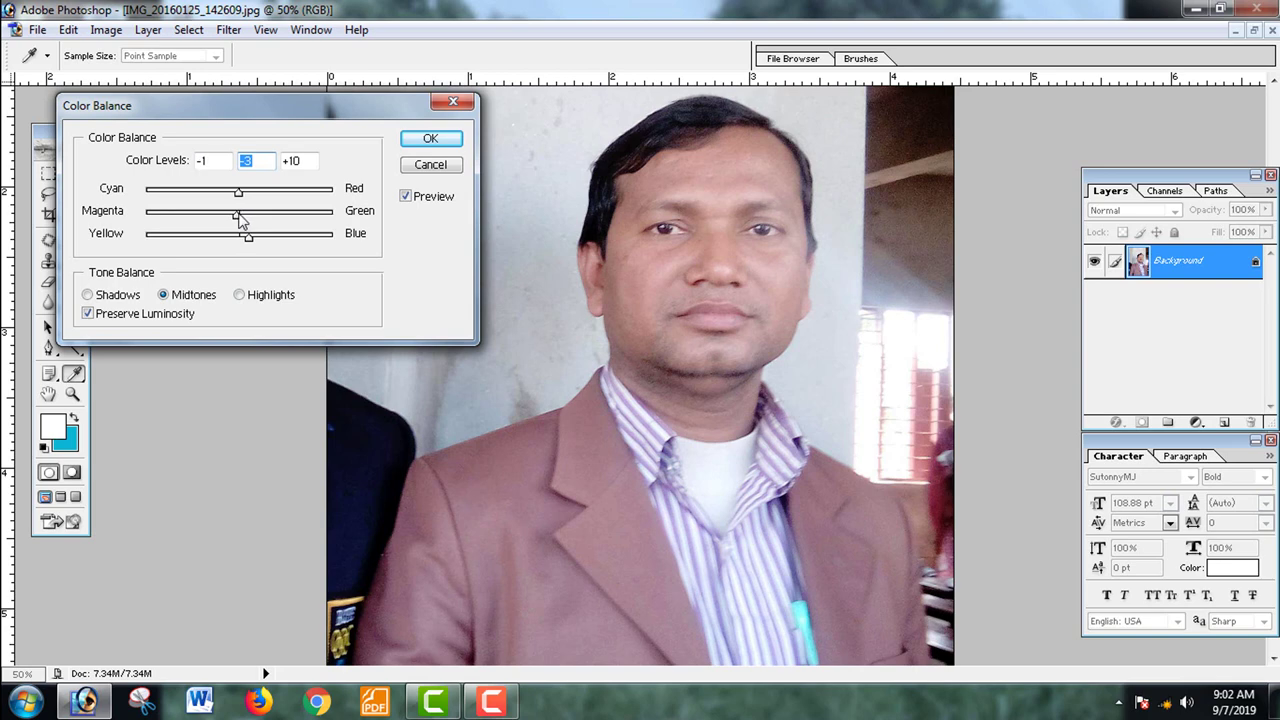
left_click(430, 140)
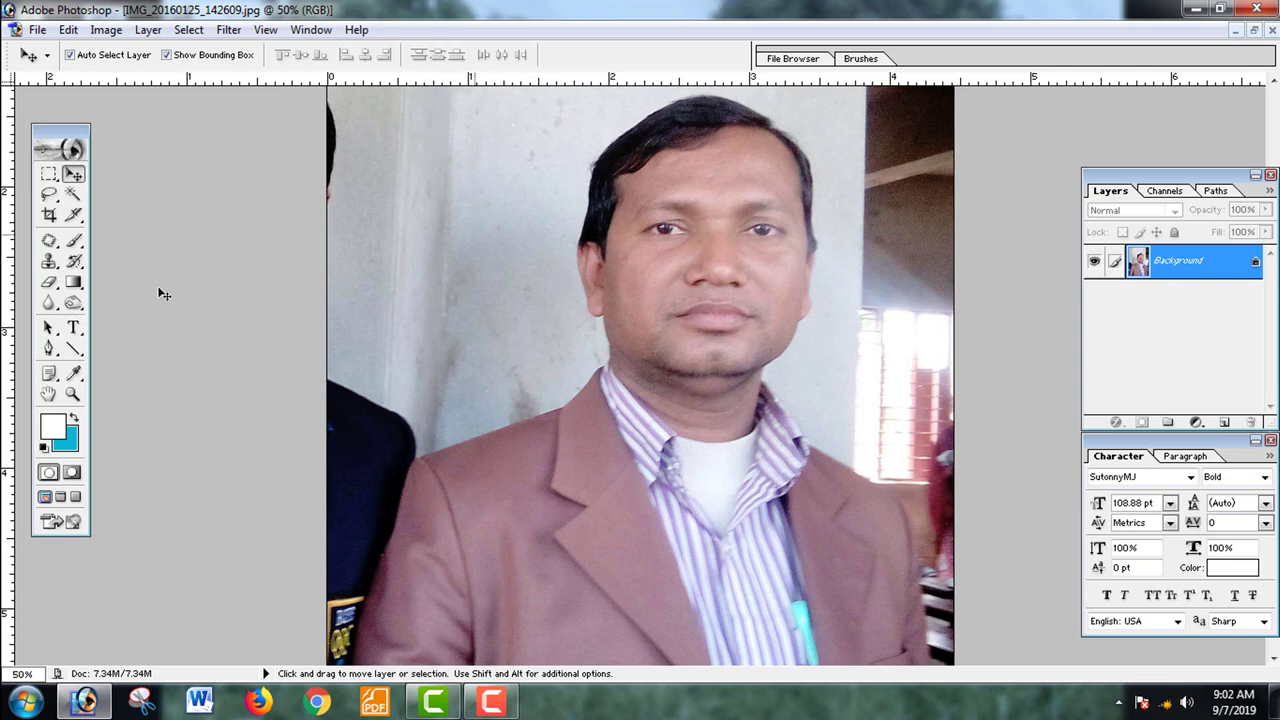
Apply Brightness/Contrast with Brightness -3 and Contrast +14.
left_click(112, 34)
mouse_move(128, 86)
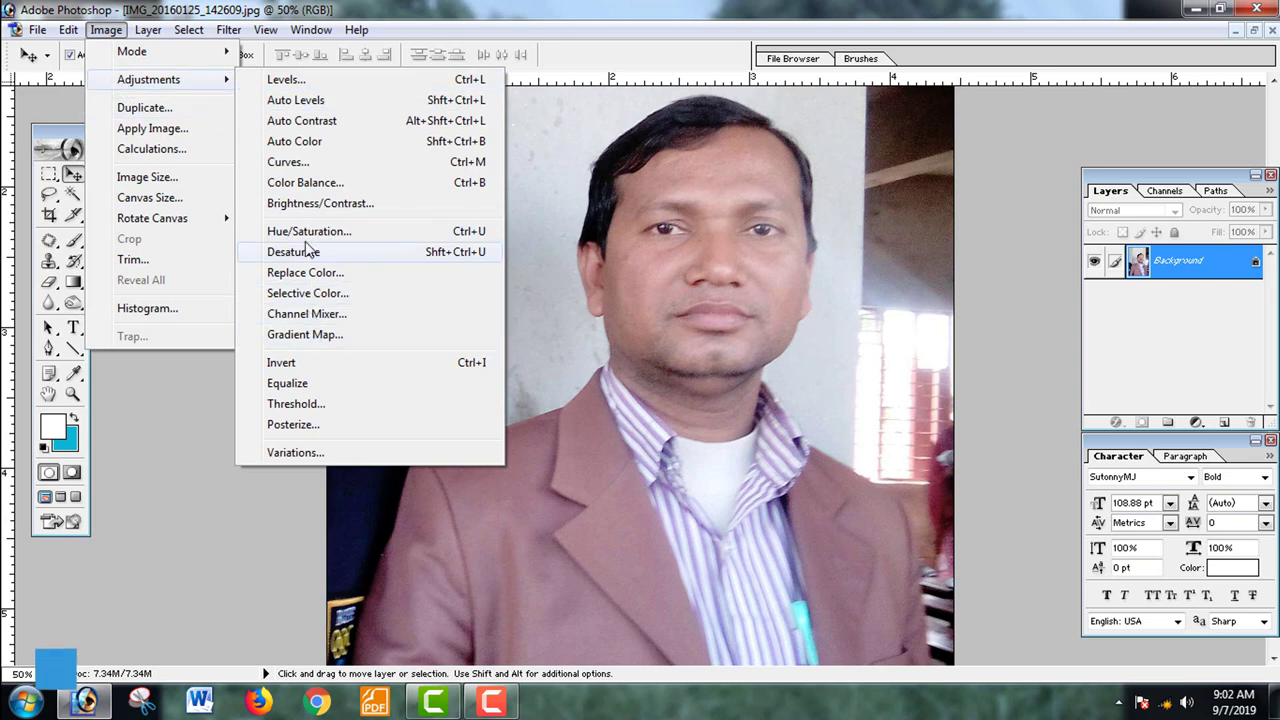
left_click(308, 203)
left_click_drag(936, 229, 933, 231)
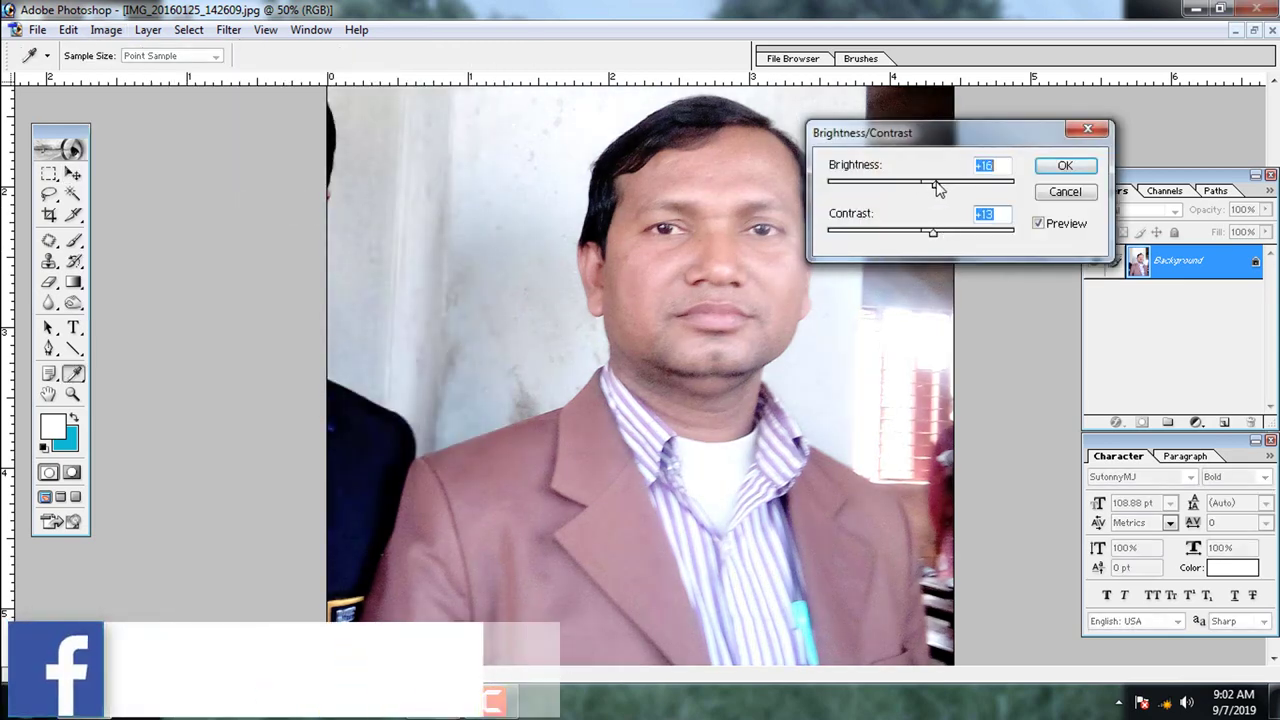
left_click_drag(921, 184, 920, 189)
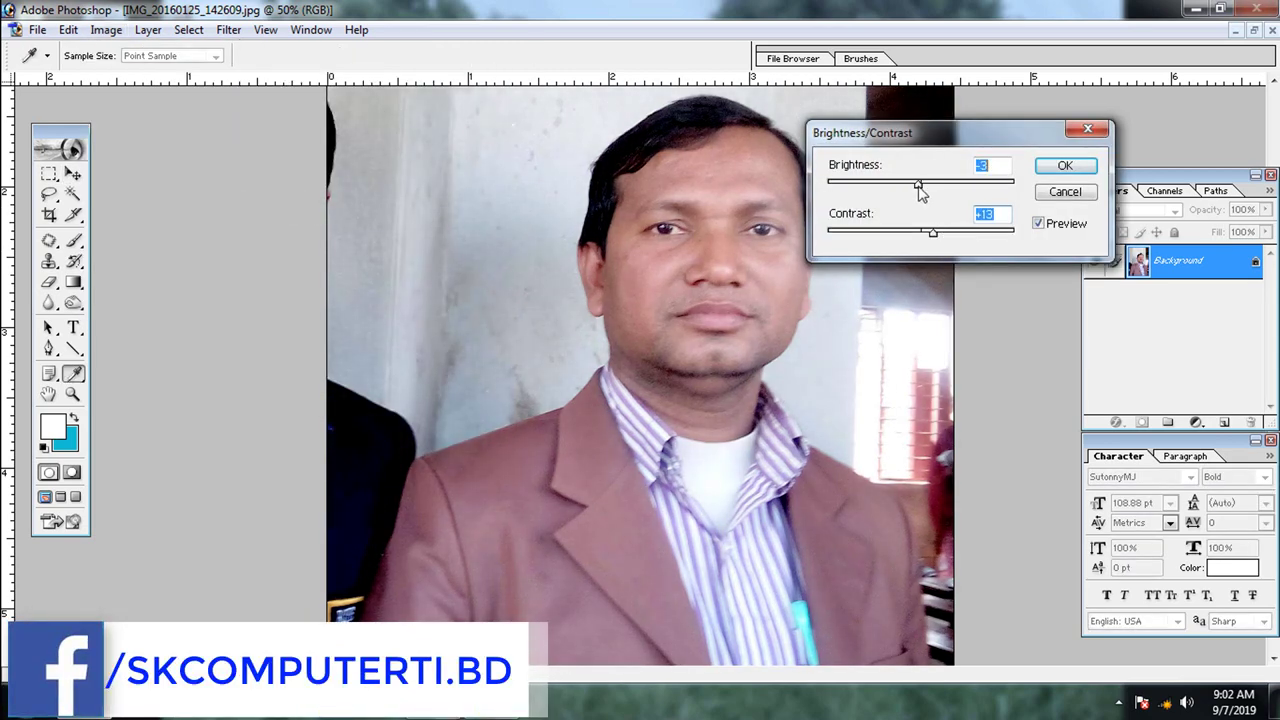
left_click_drag(932, 232, 934, 236)
left_click(1062, 165)
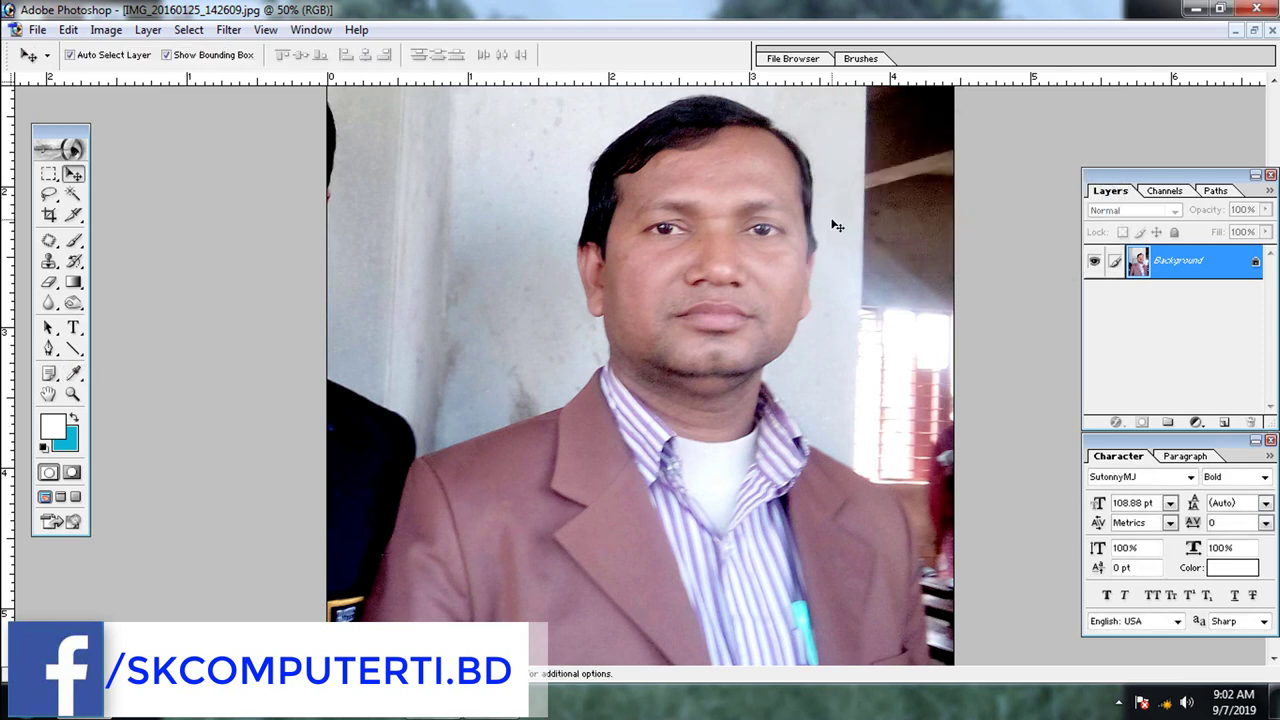
left_click(103, 31)
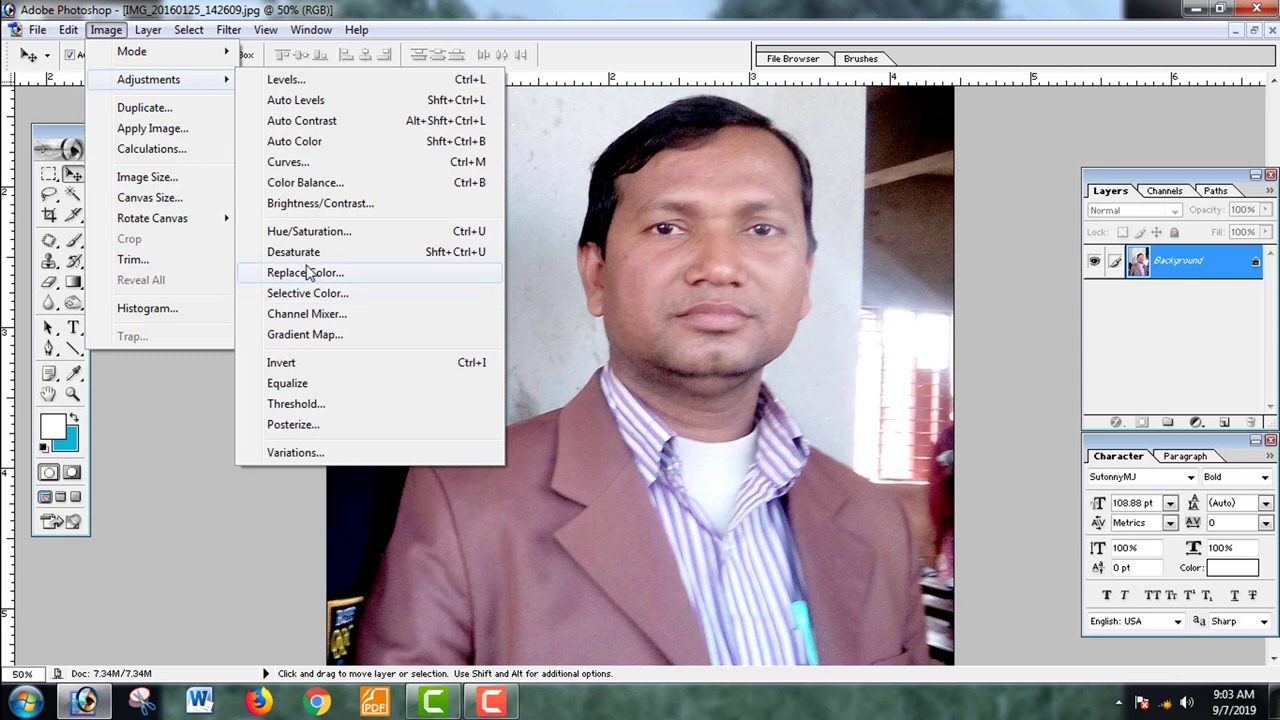
left_click(320, 233)
left_click_drag(680, 225, 1100, 117)
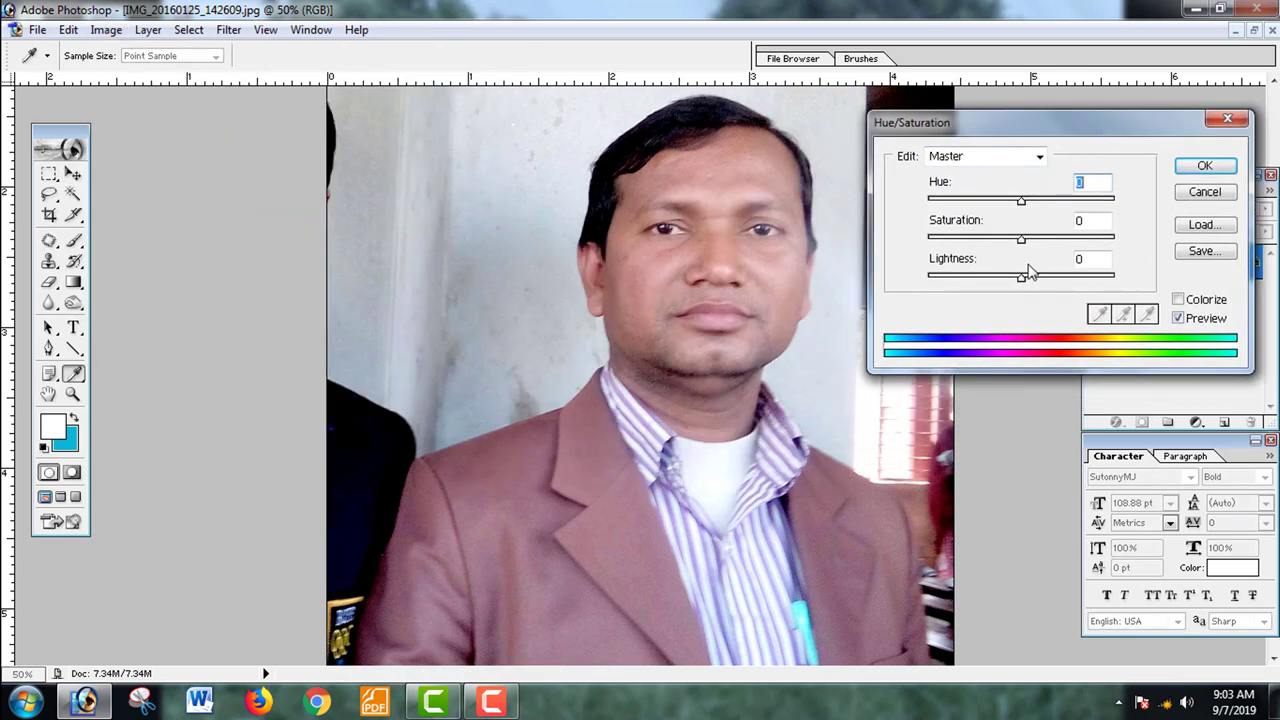
left_click_drag(1021, 277, 1021, 307)
left_click_drag(1021, 239, 1060, 240)
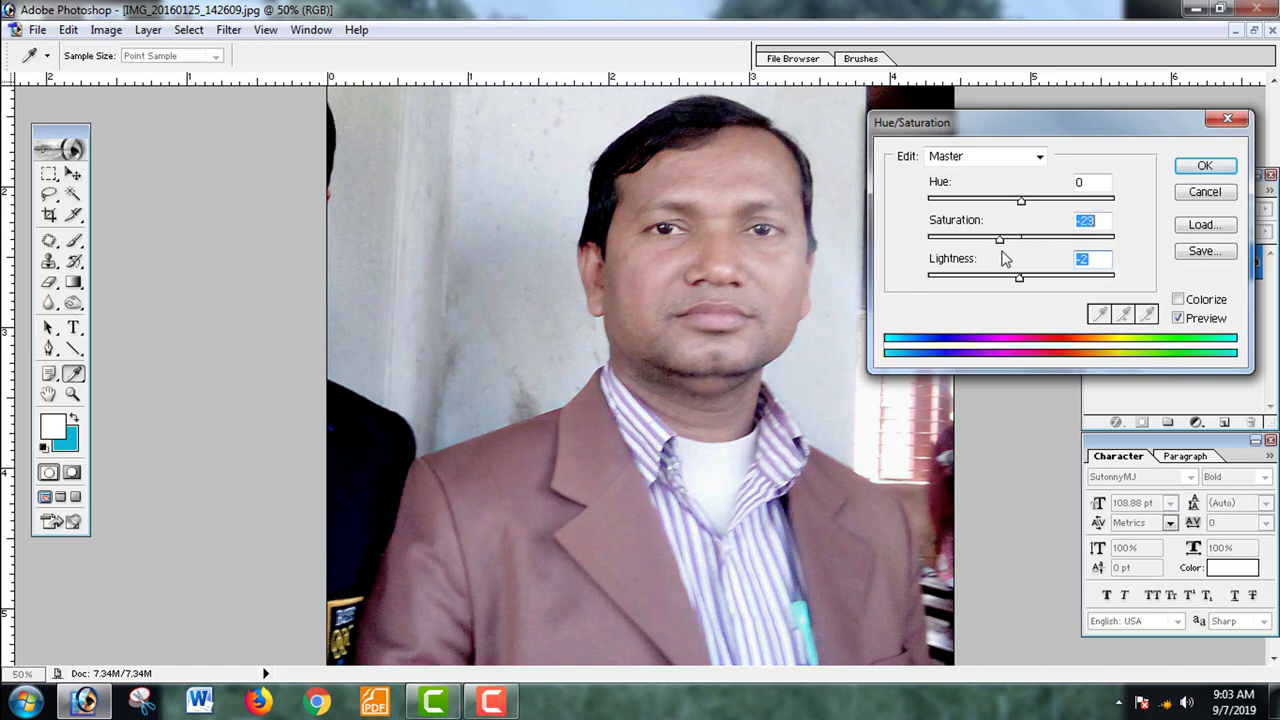
left_click(1205, 191, "alt")
left_click(1205, 166)
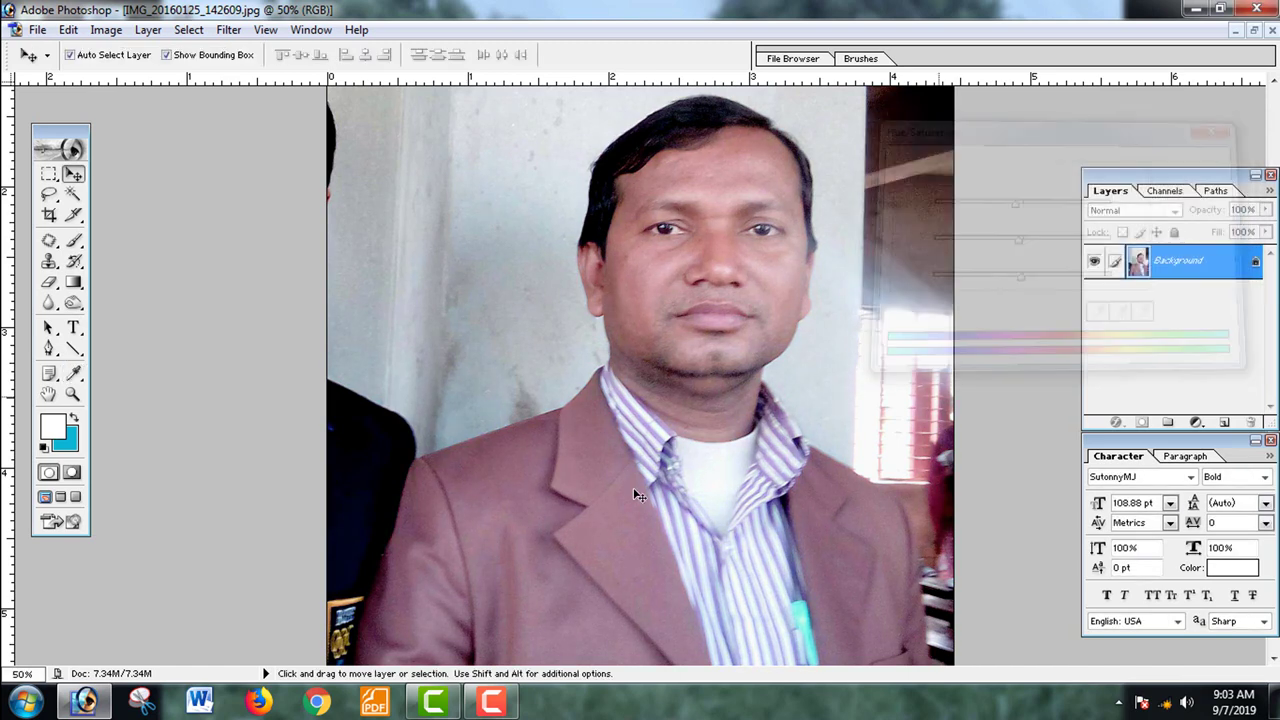
Open the Image menu to reach its Adjustments commands.
left_click(106, 30)
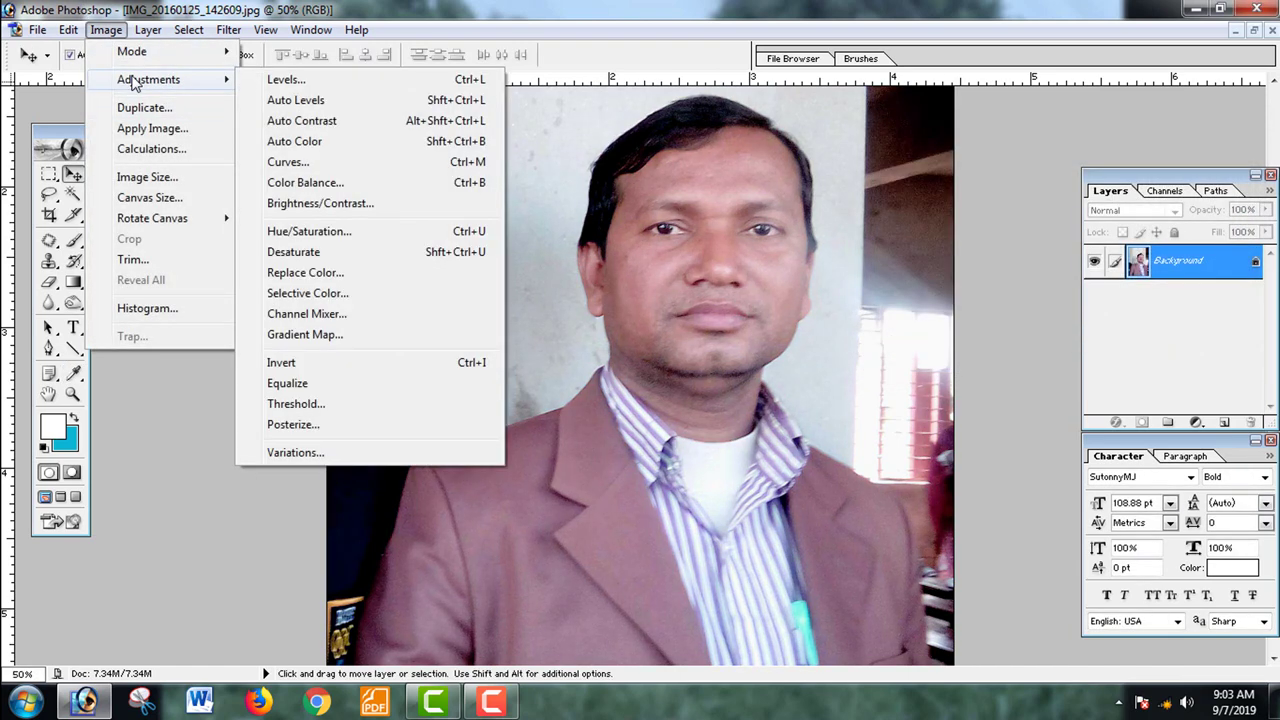